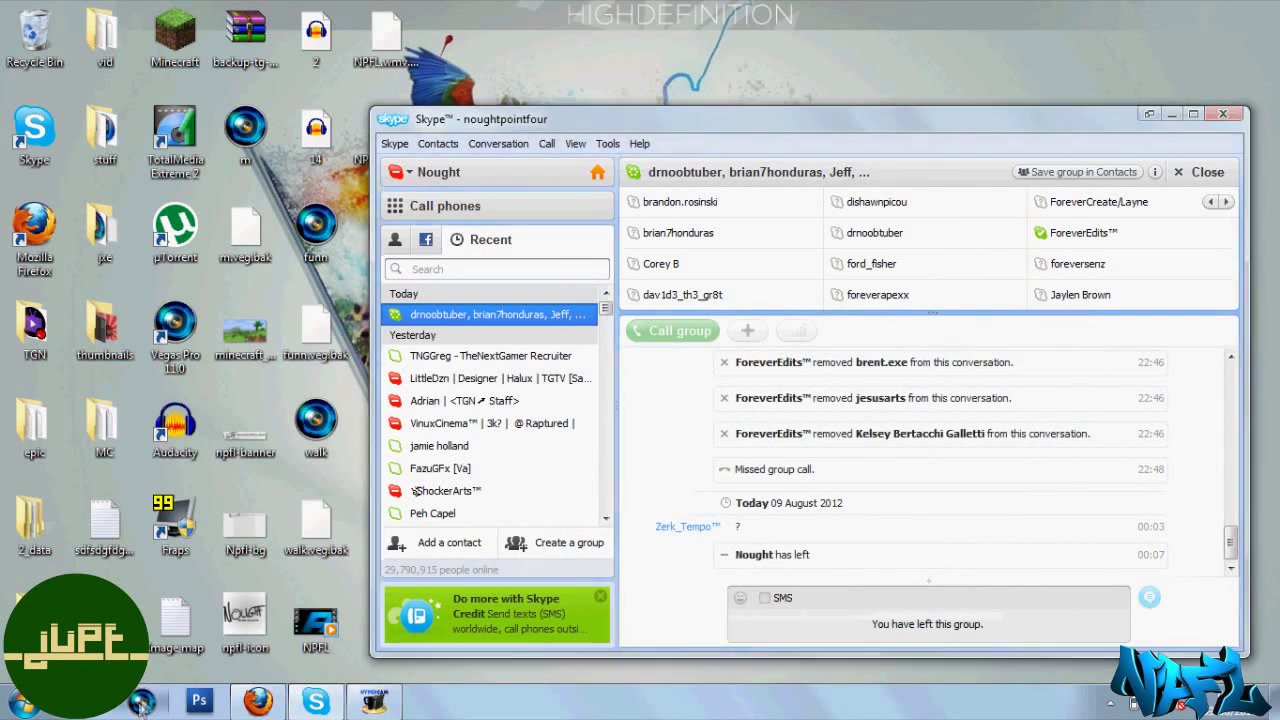
- Minimise the Skype chat window
left_click(1172, 113)
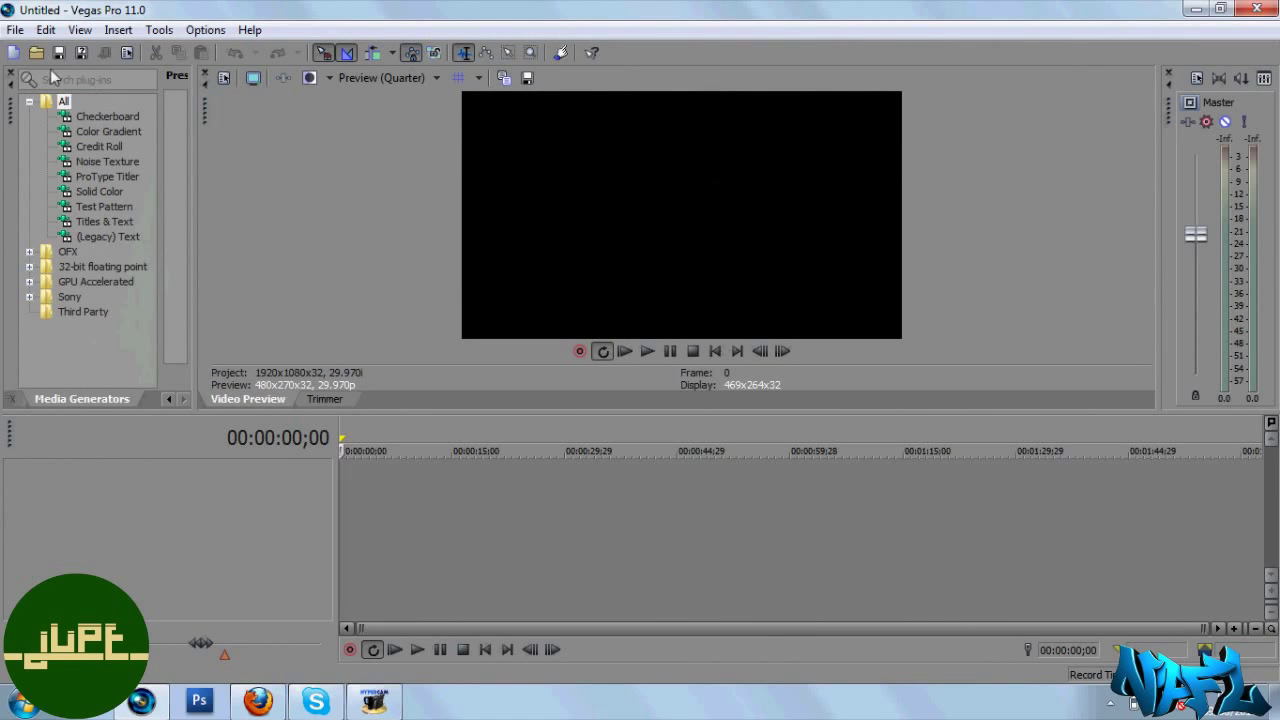
- Open epic meal.wmv from the Documents library in list view and dismiss the audio proxy notice
left_click(37, 53)
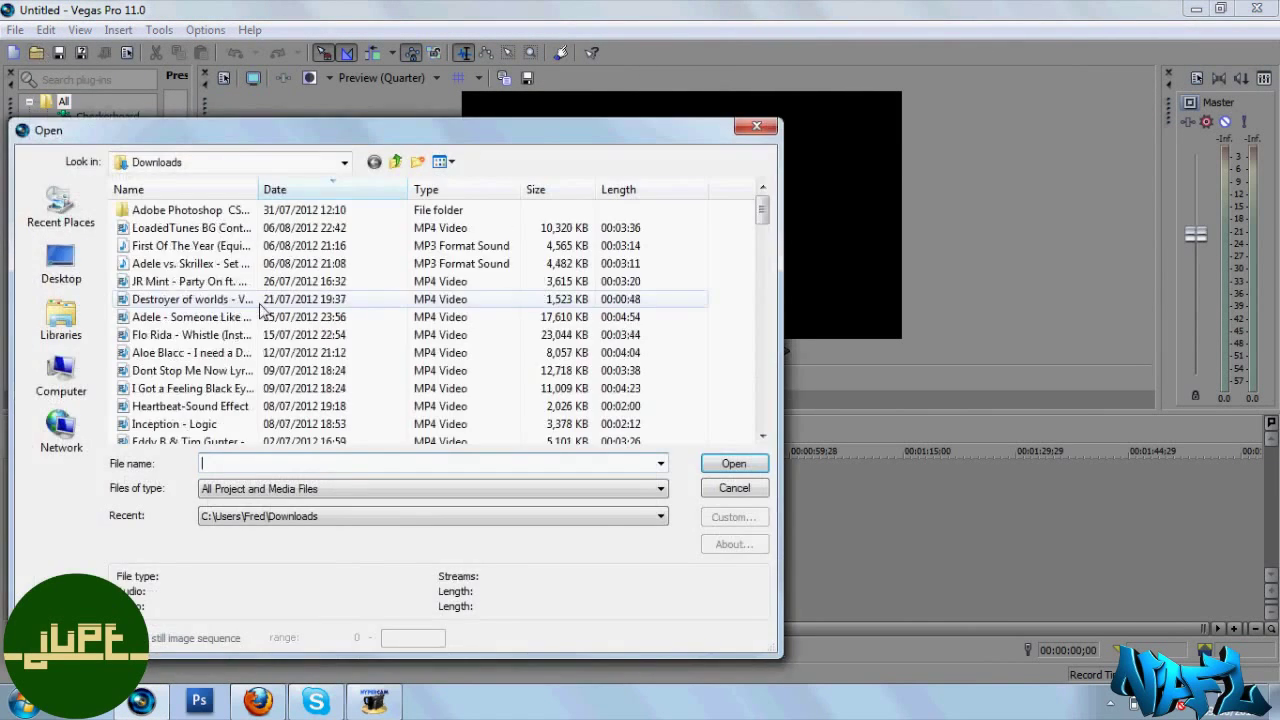
left_click(60, 318)
double_click(203, 200)
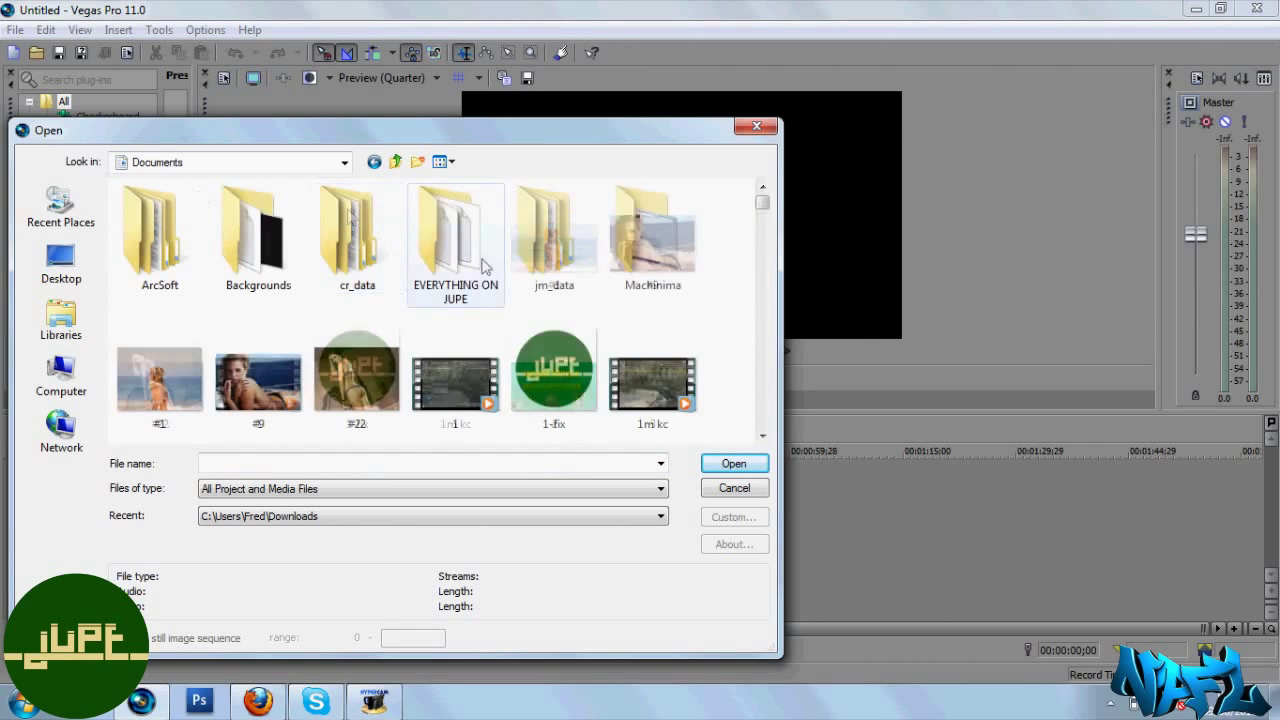
left_click(446, 161)
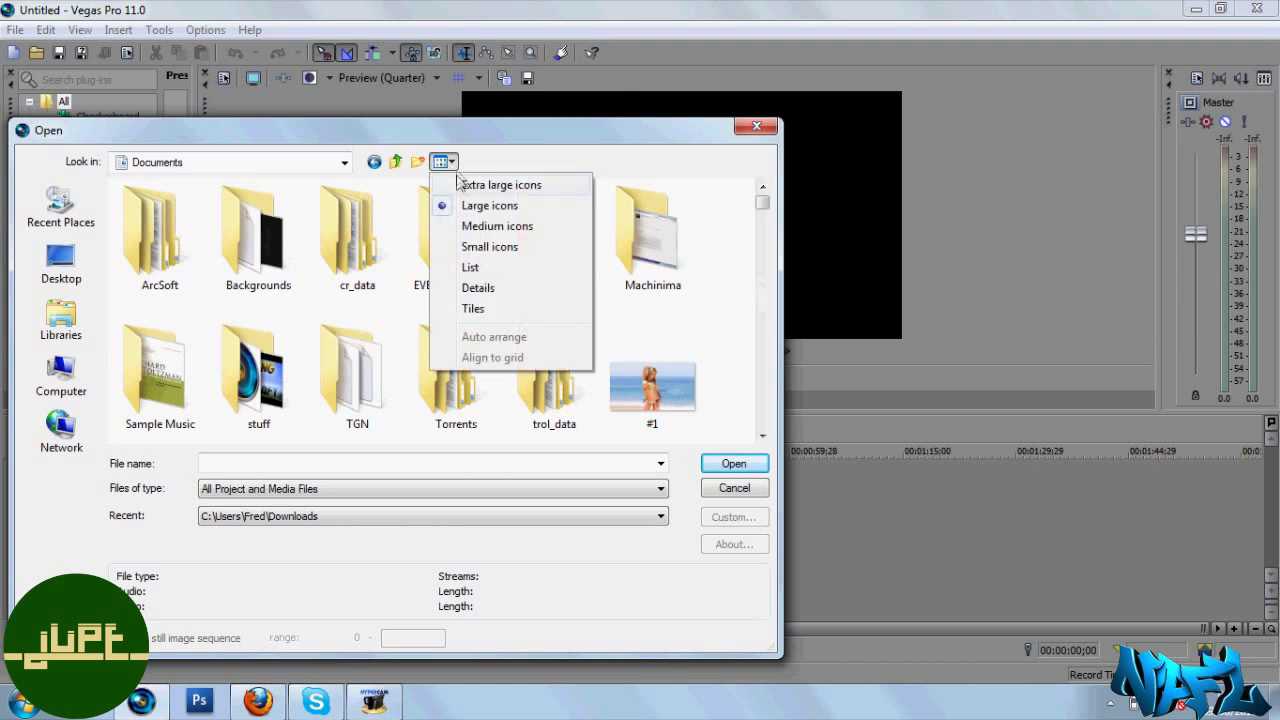
left_click(500, 268)
double_click(559, 303)
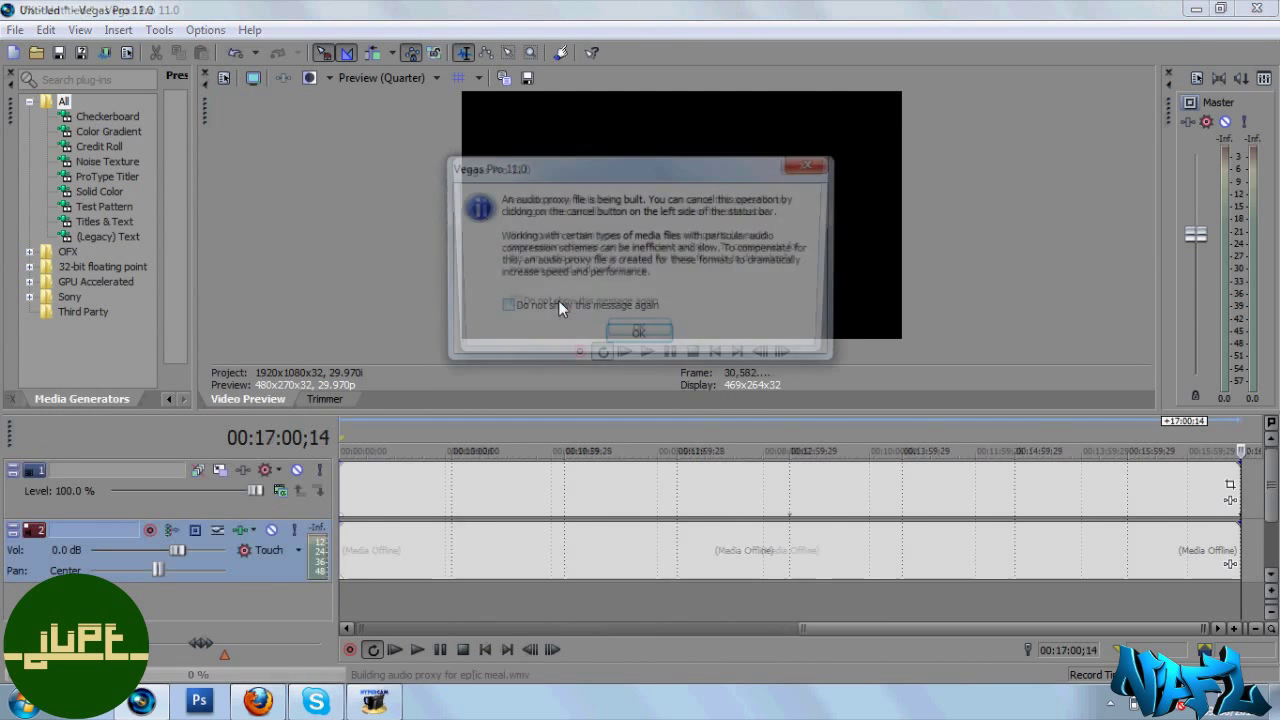
left_click(650, 338)
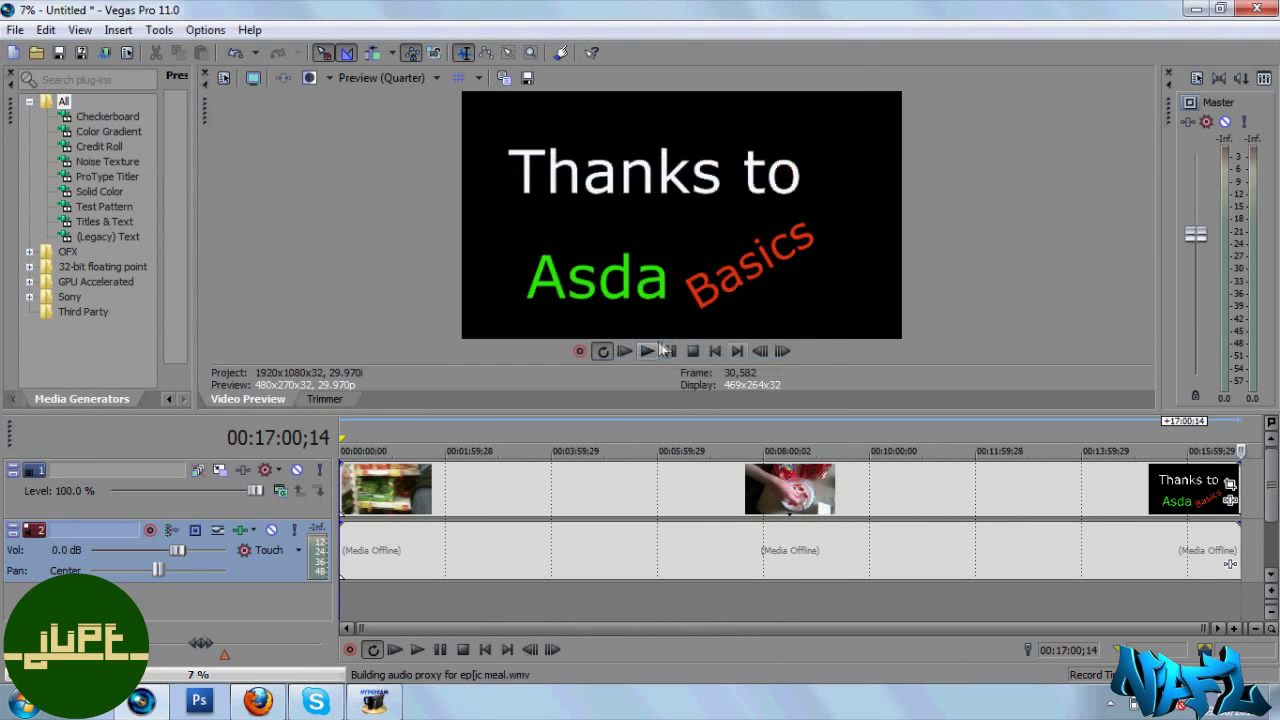
- Trim the long clip's end far back, zoom in, and trim it to about 0:45
left_click_drag(1232, 488, 418, 565)
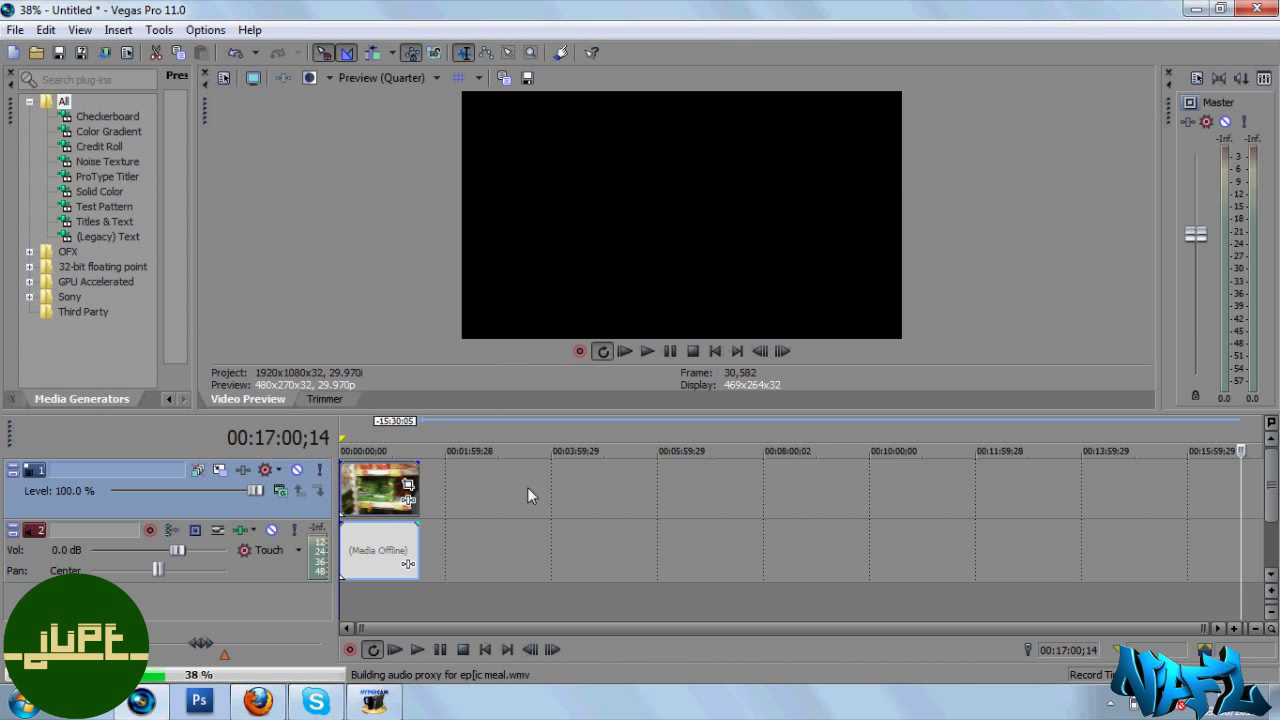
left_click(420, 424)
scroll(480, 520, "up", 1)
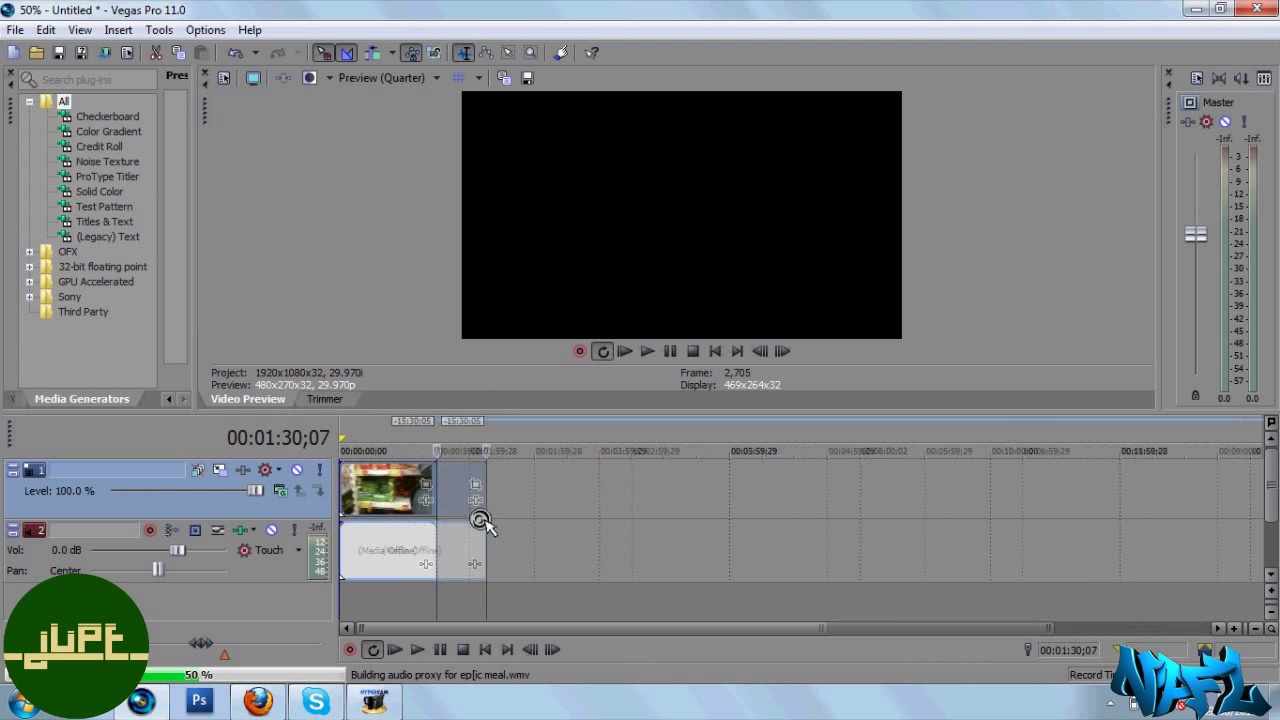
scroll(480, 520, "up", 4)
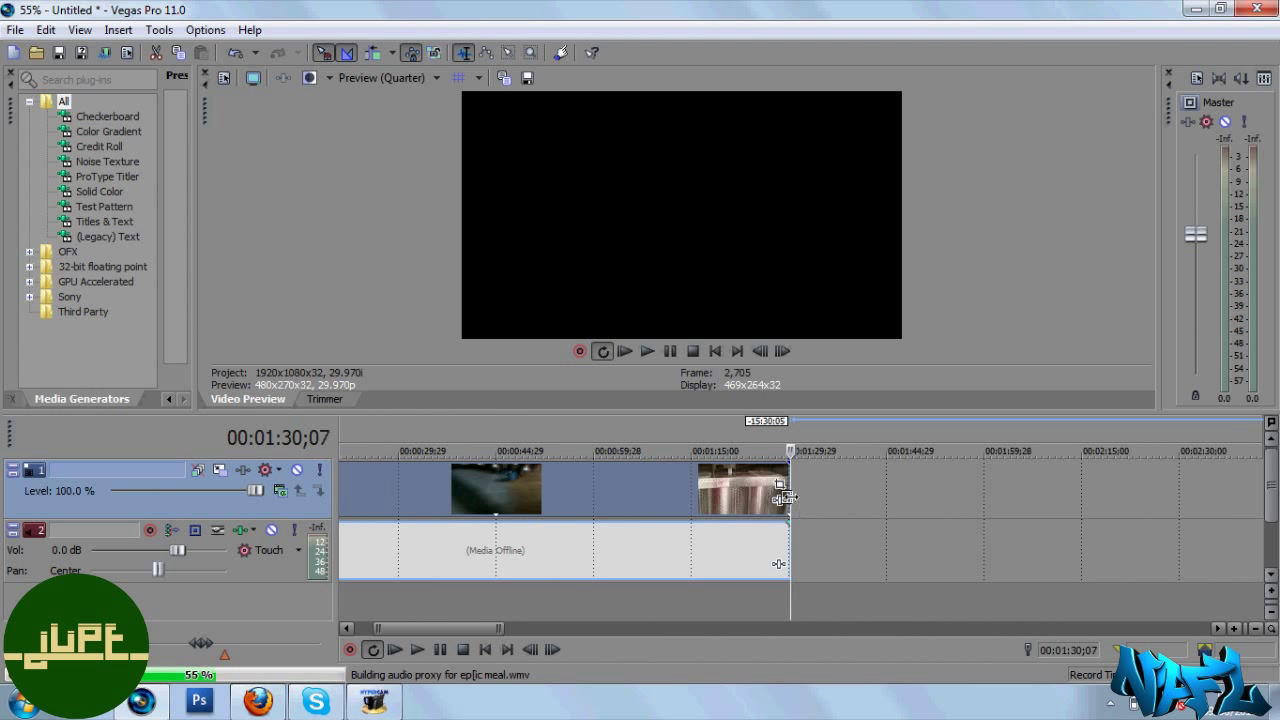
left_click_drag(784, 497, 538, 500)
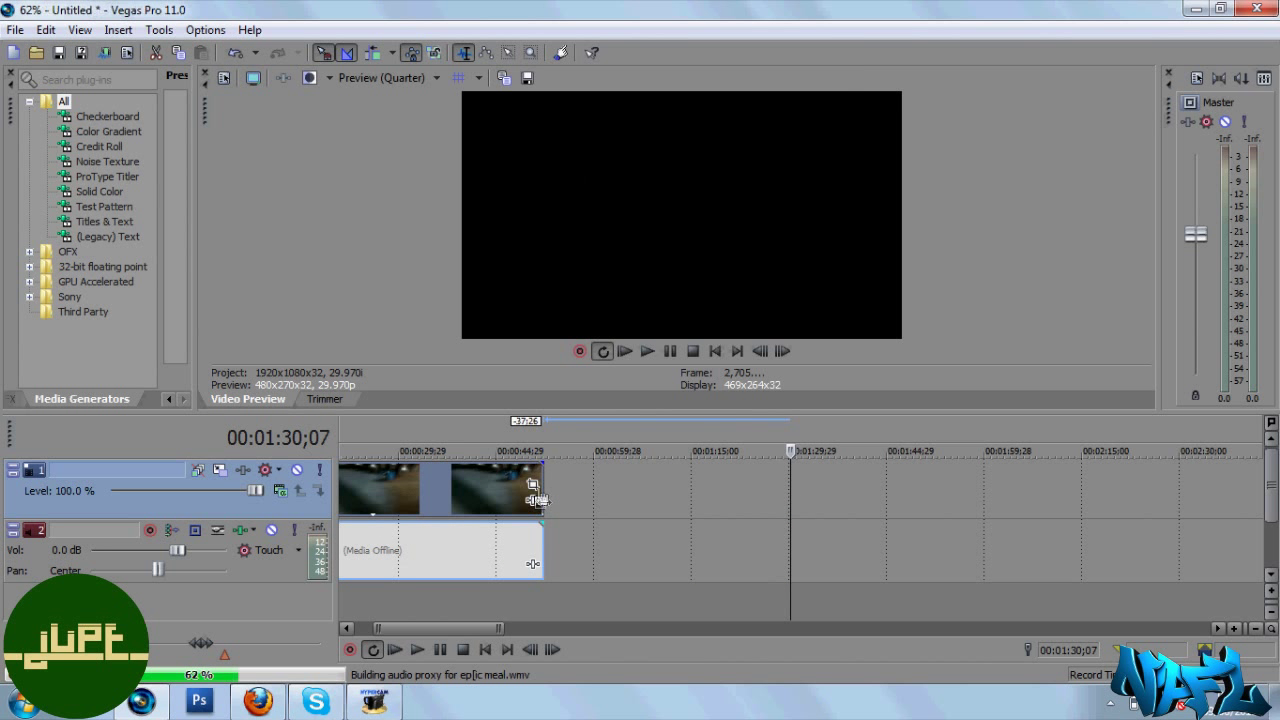
- Trim the clip end exactly to 0:40 and play it from the start
left_click(514, 427)
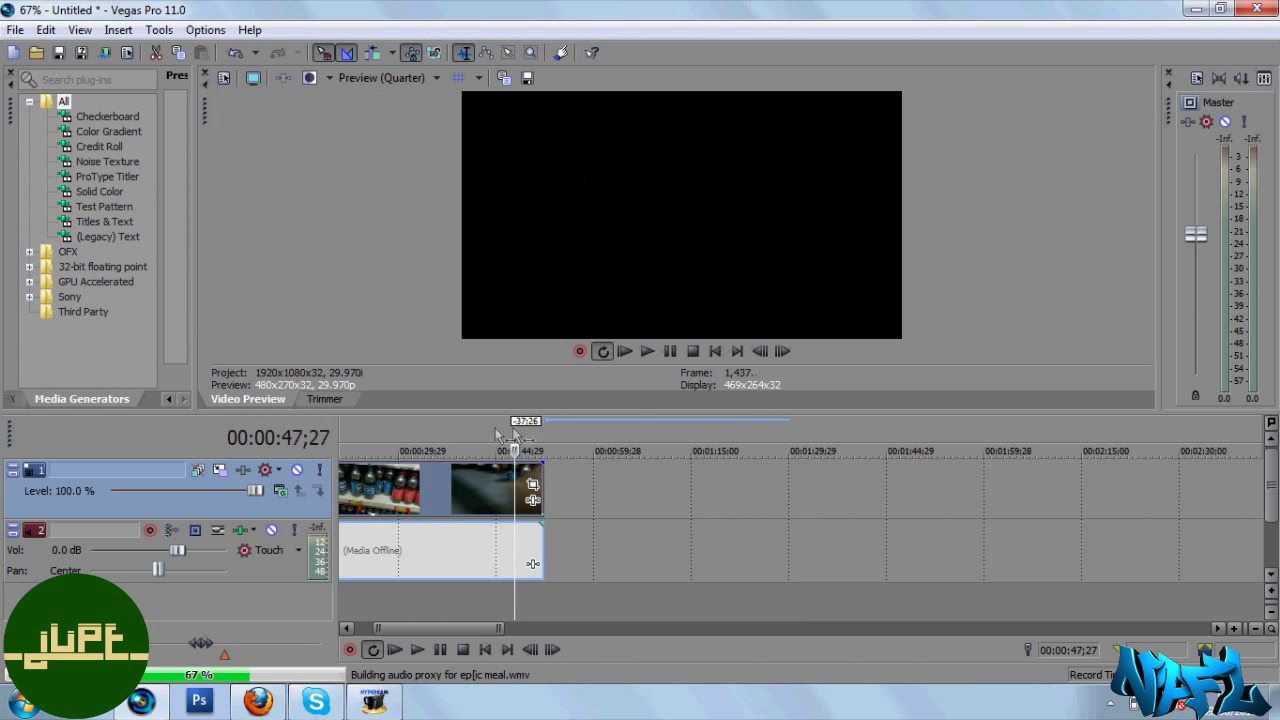
left_click(472, 428)
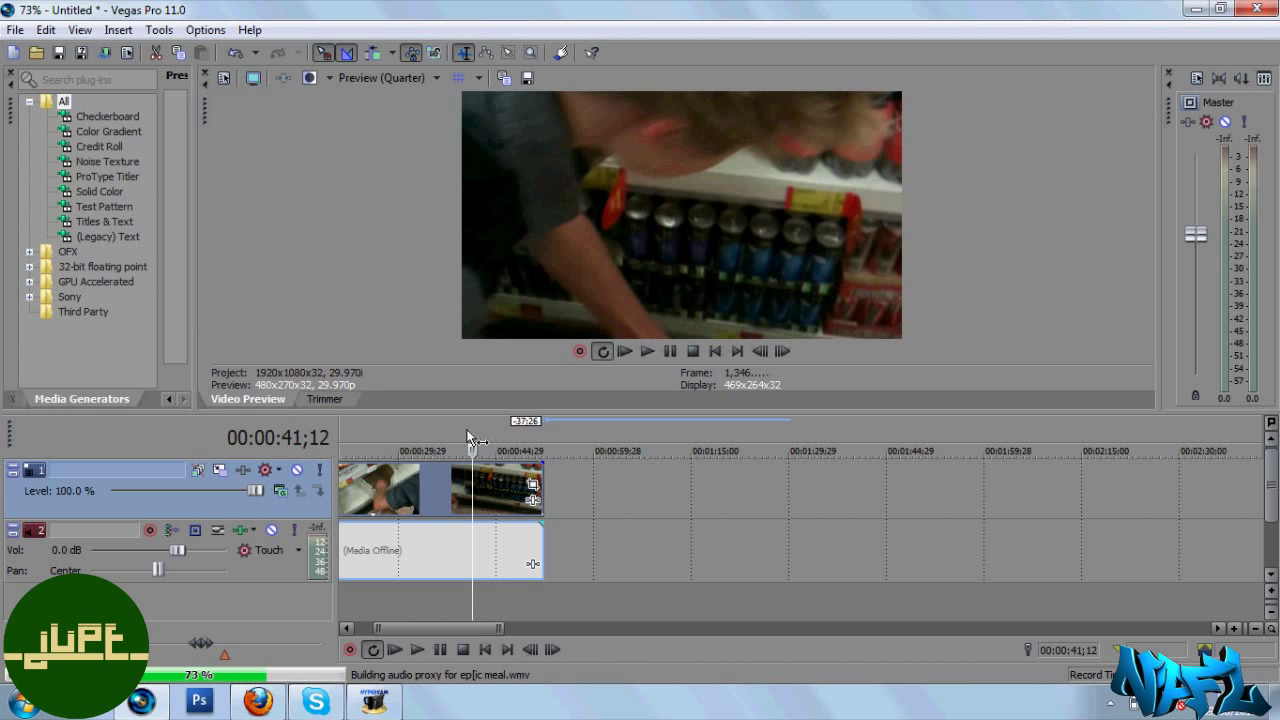
left_click(465, 430)
left_click_drag(542, 497, 461, 498)
scroll(482, 526, "down", 3)
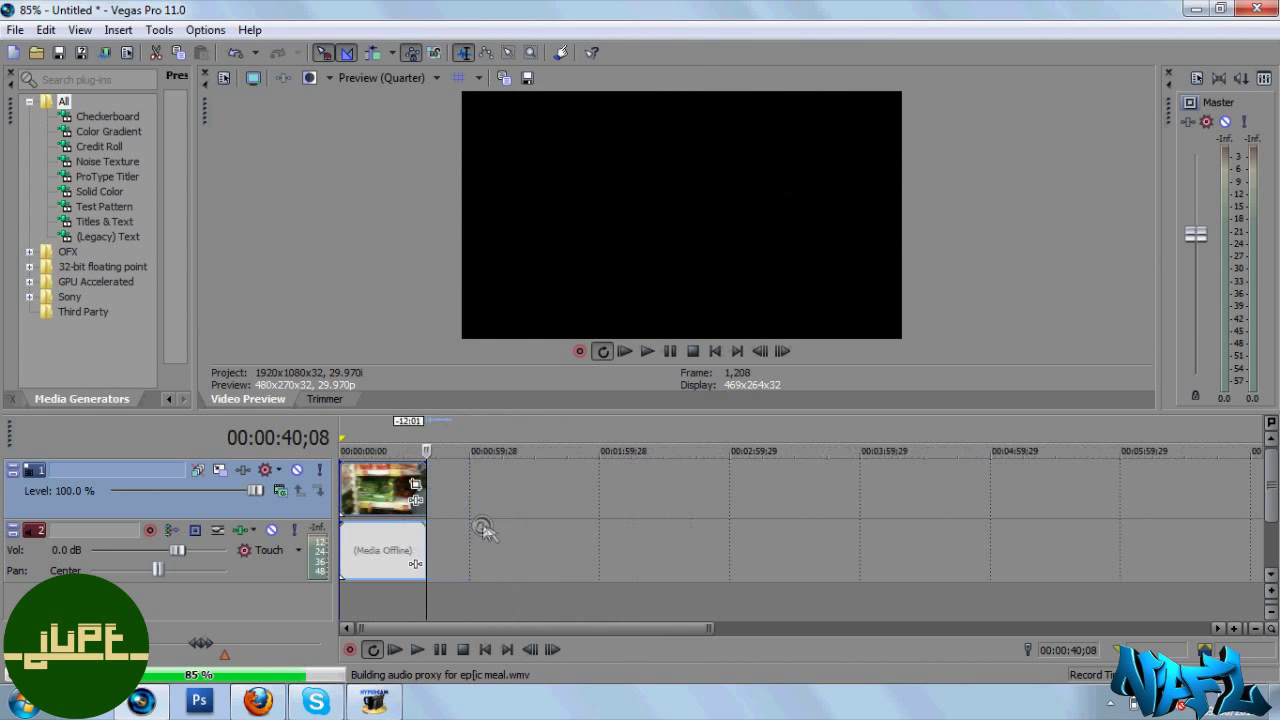
left_click(345, 442)
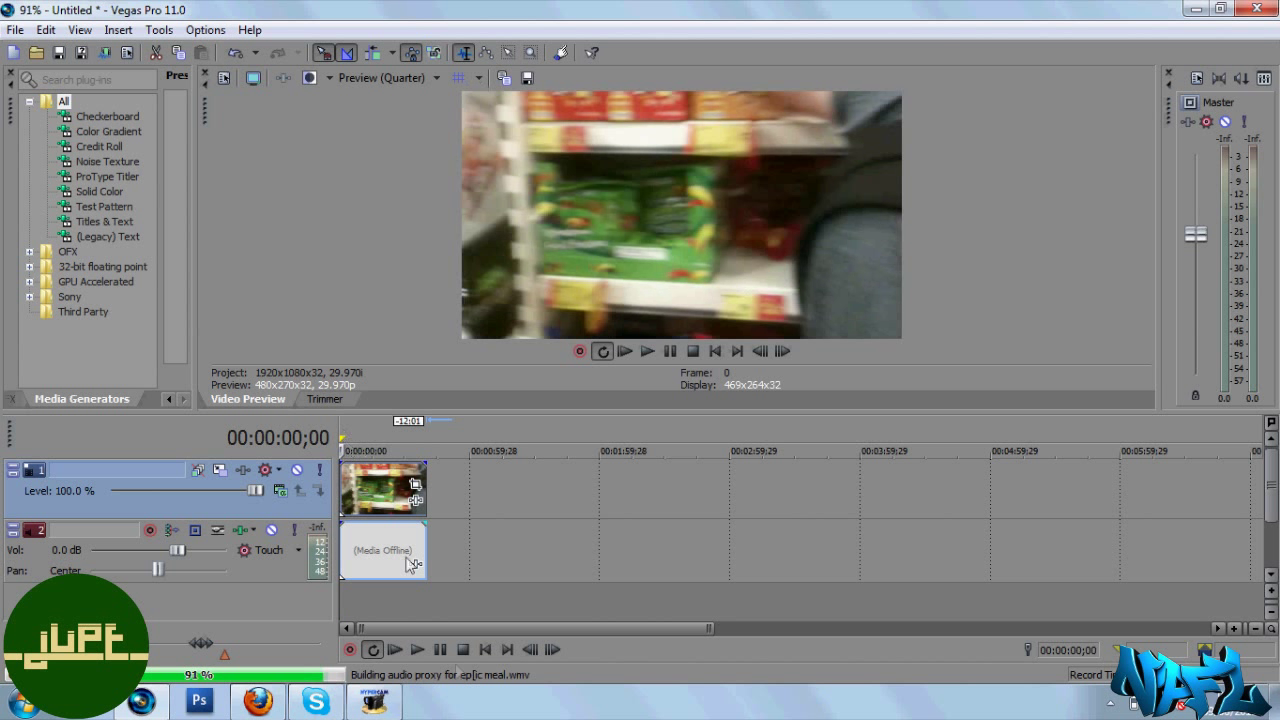
left_click(423, 653)
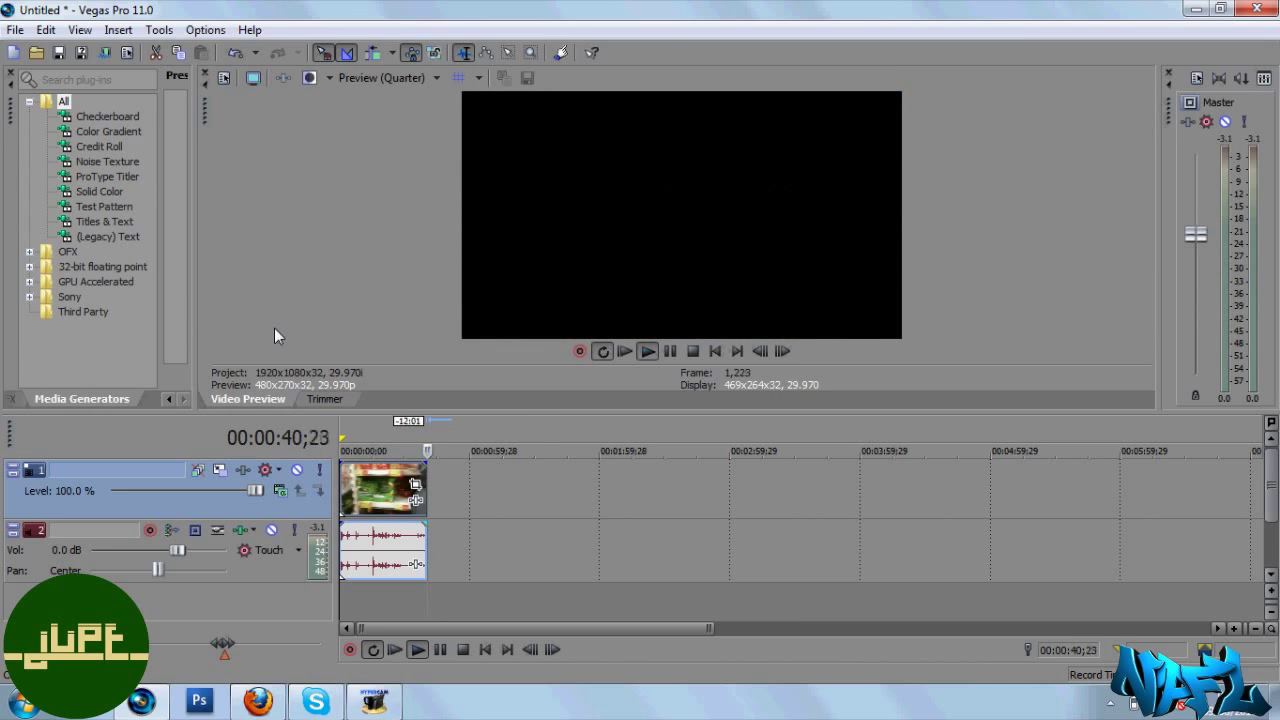
- Import the Nought Thumbnail image from My Documents onto the timeline after the clip
left_click(36, 52)
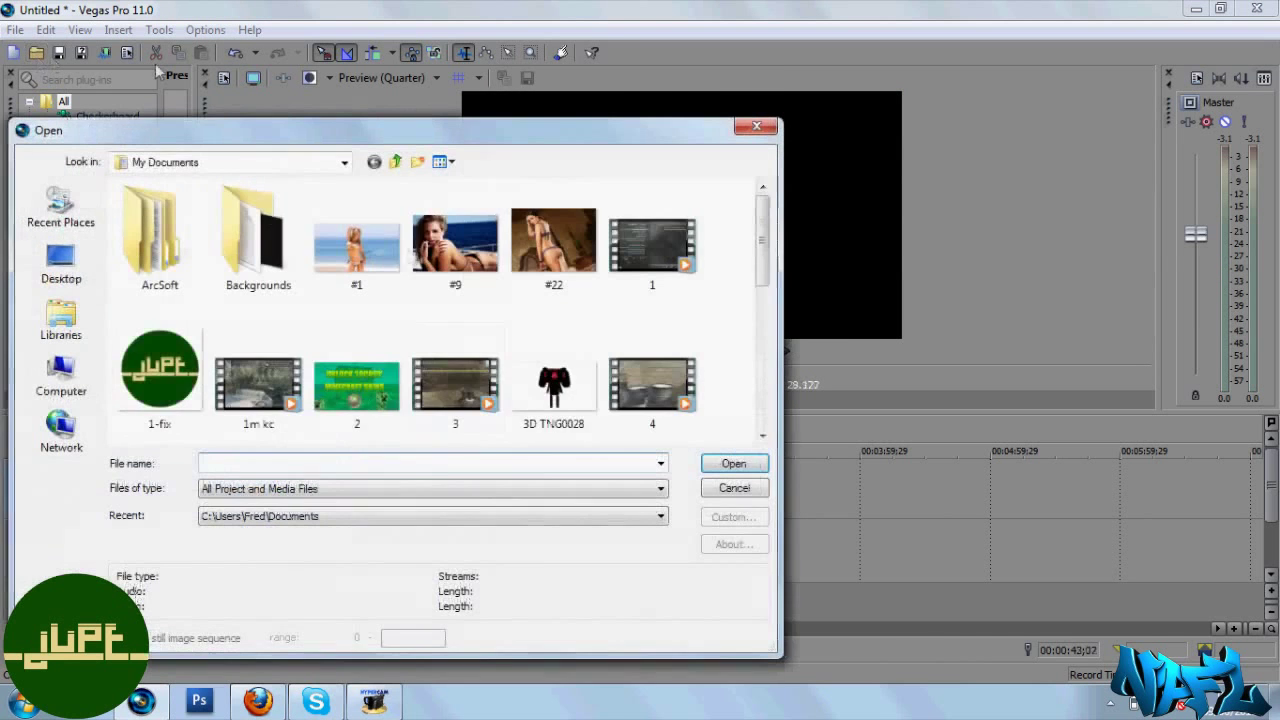
left_click(61, 268)
double_click(206, 329)
scroll(315, 293, "down", 10)
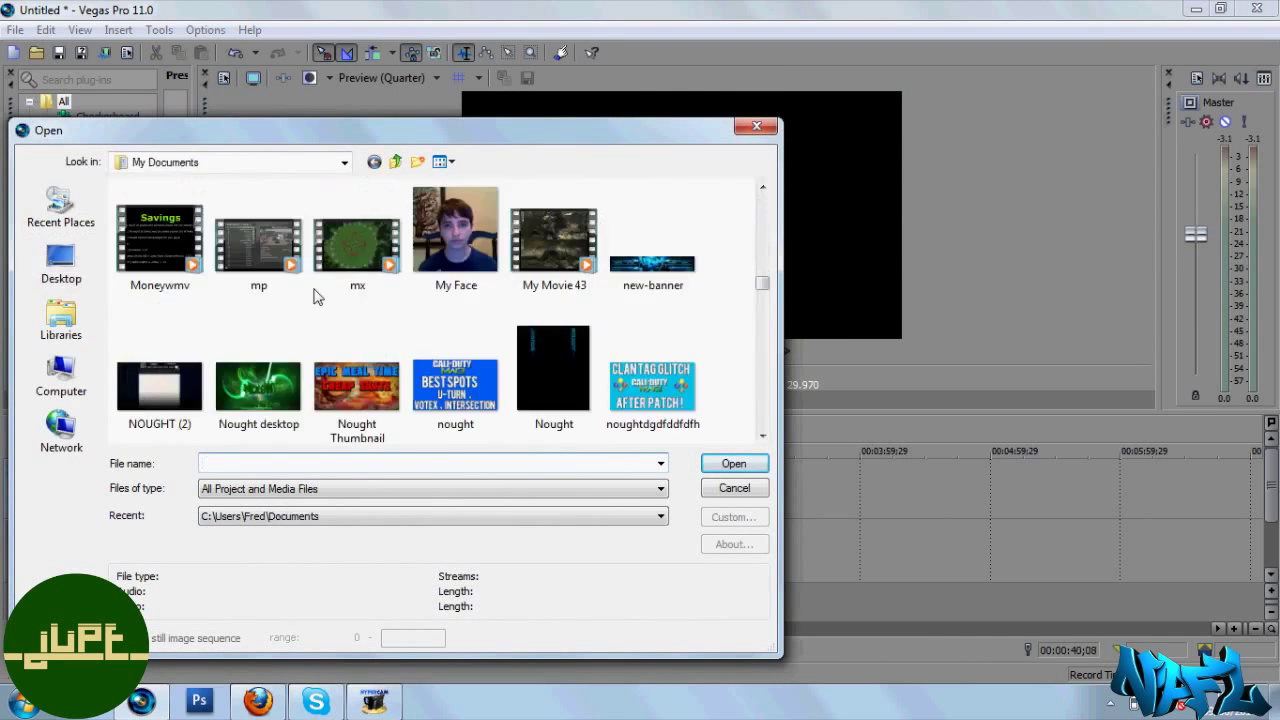
left_click(340, 318)
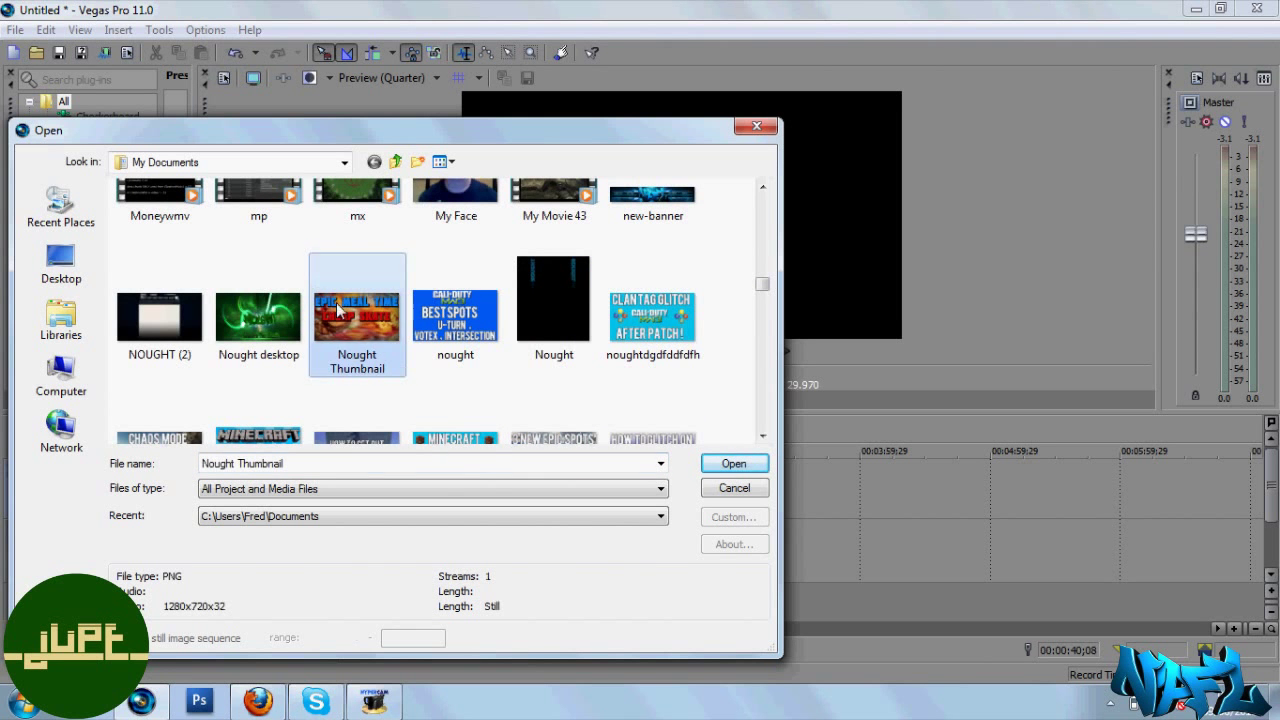
left_click(729, 464)
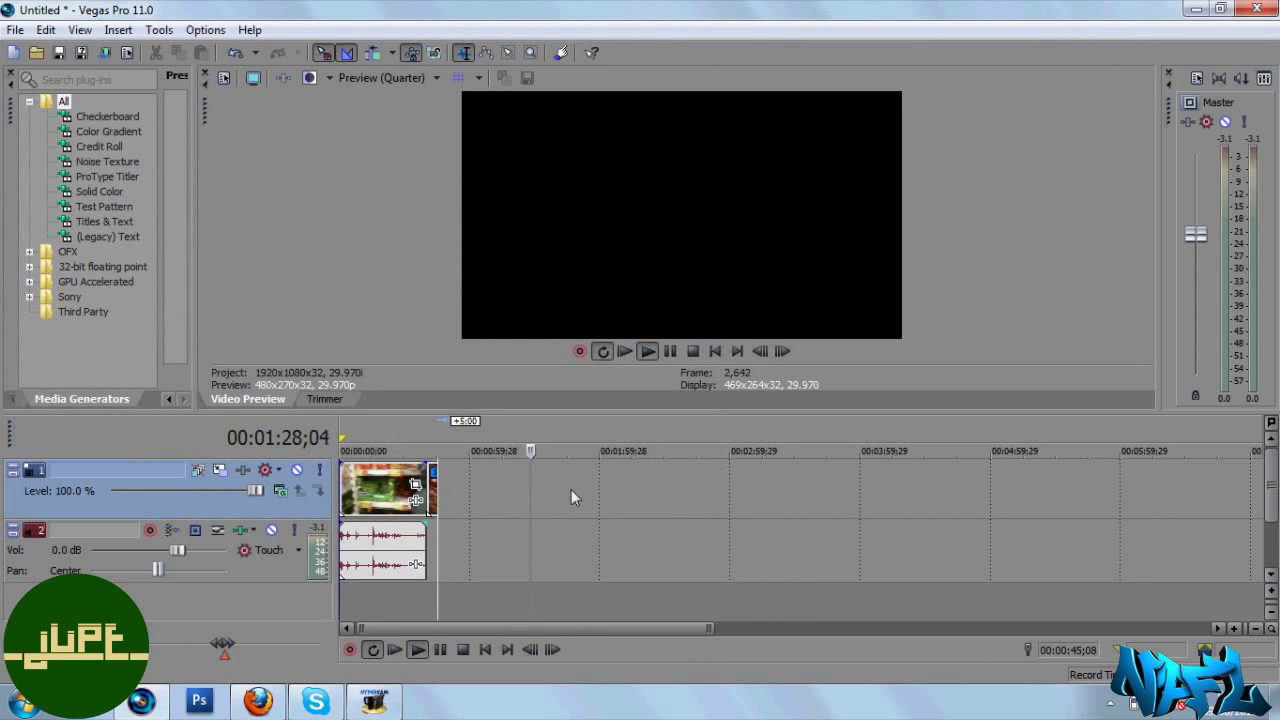
- Lengthen the thumbnail image event, preview the cut, then trim its end near 1:28
left_click_drag(432, 494, 560, 494)
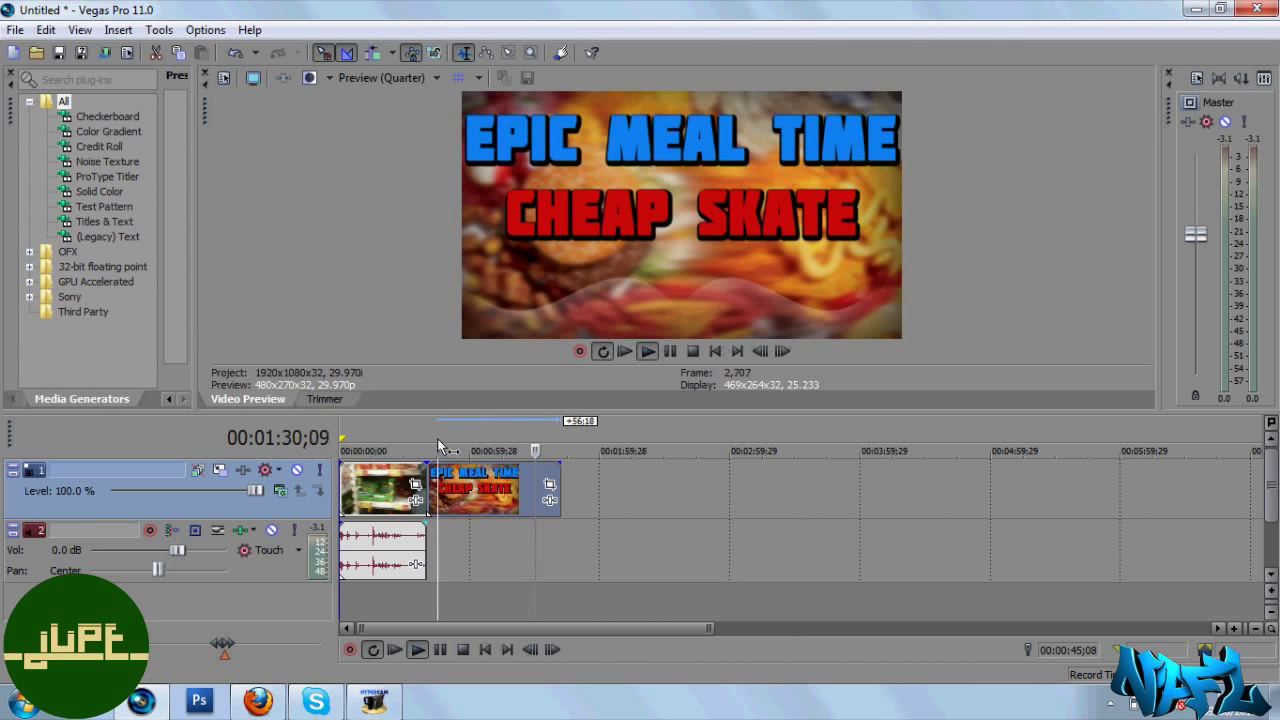
left_click(435, 446)
key("space")
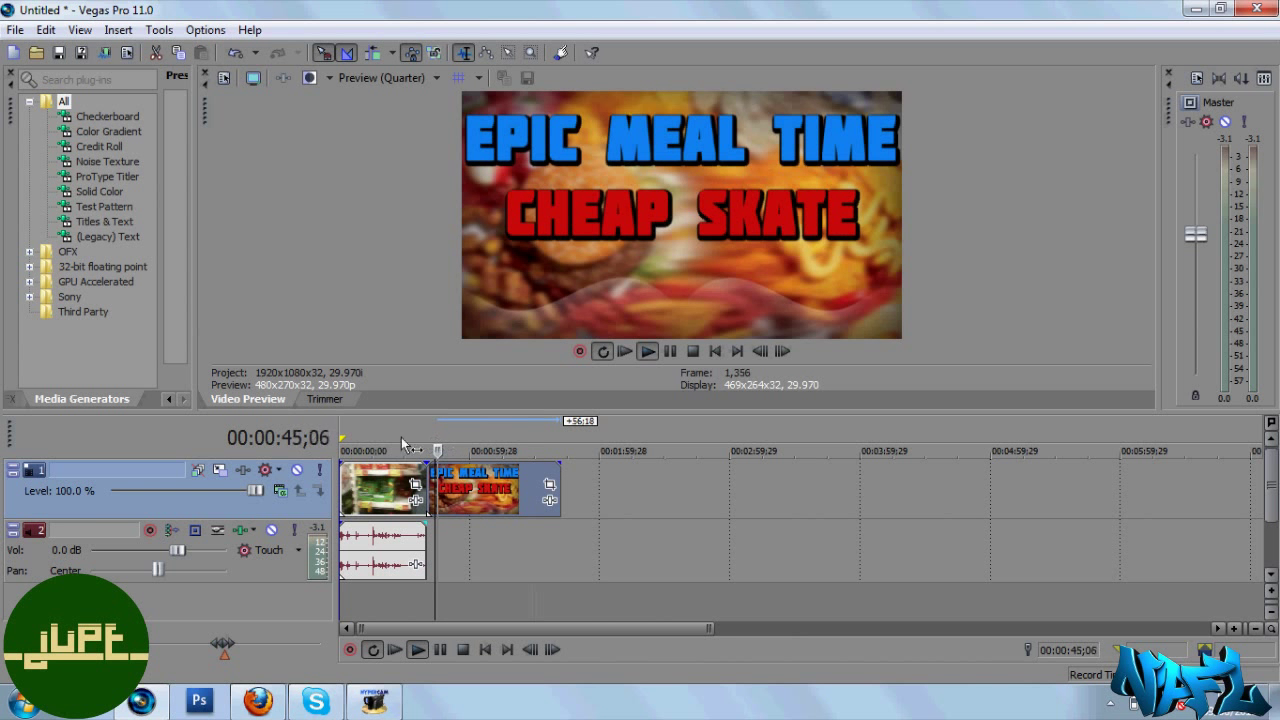
key("ctrl+Home")
left_click_drag(385, 436, 531, 441)
key("space")
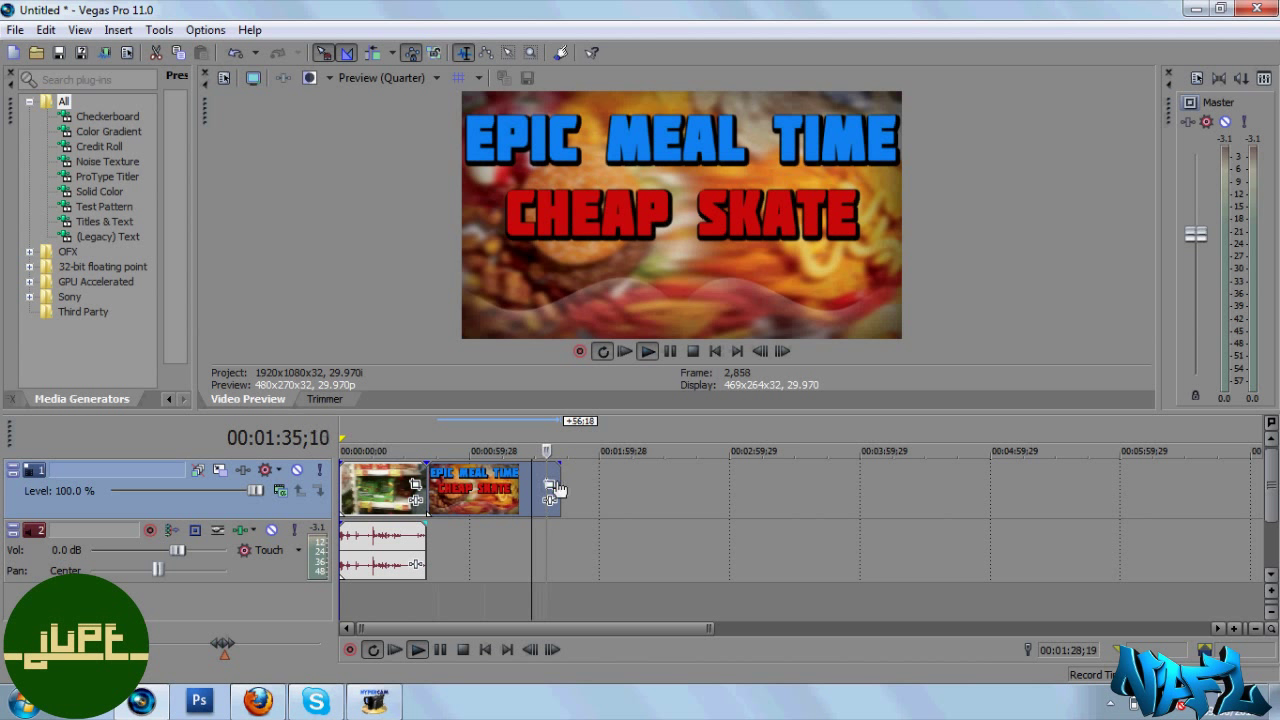
left_click_drag(560, 487, 530, 476)
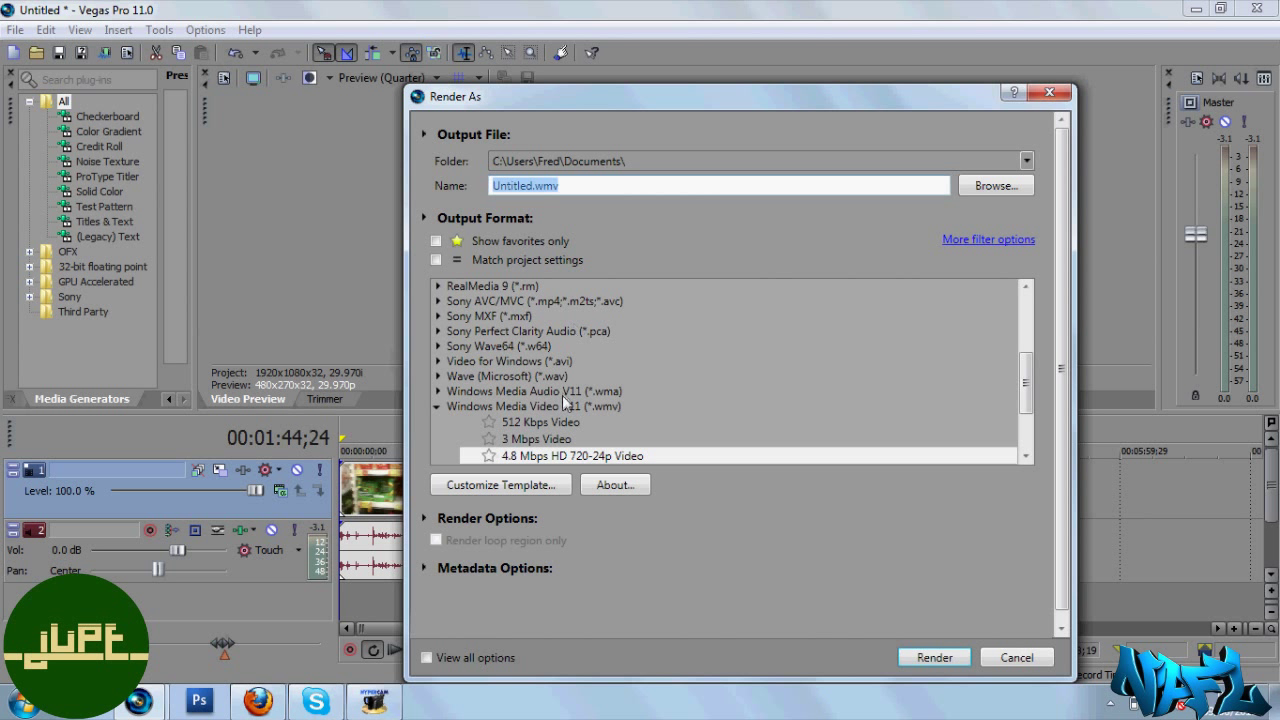
- Render as Untitled.wmvtwzddd.wmv with the Windows Media Video V11 3 Mbps Video template
left_click(558, 440)
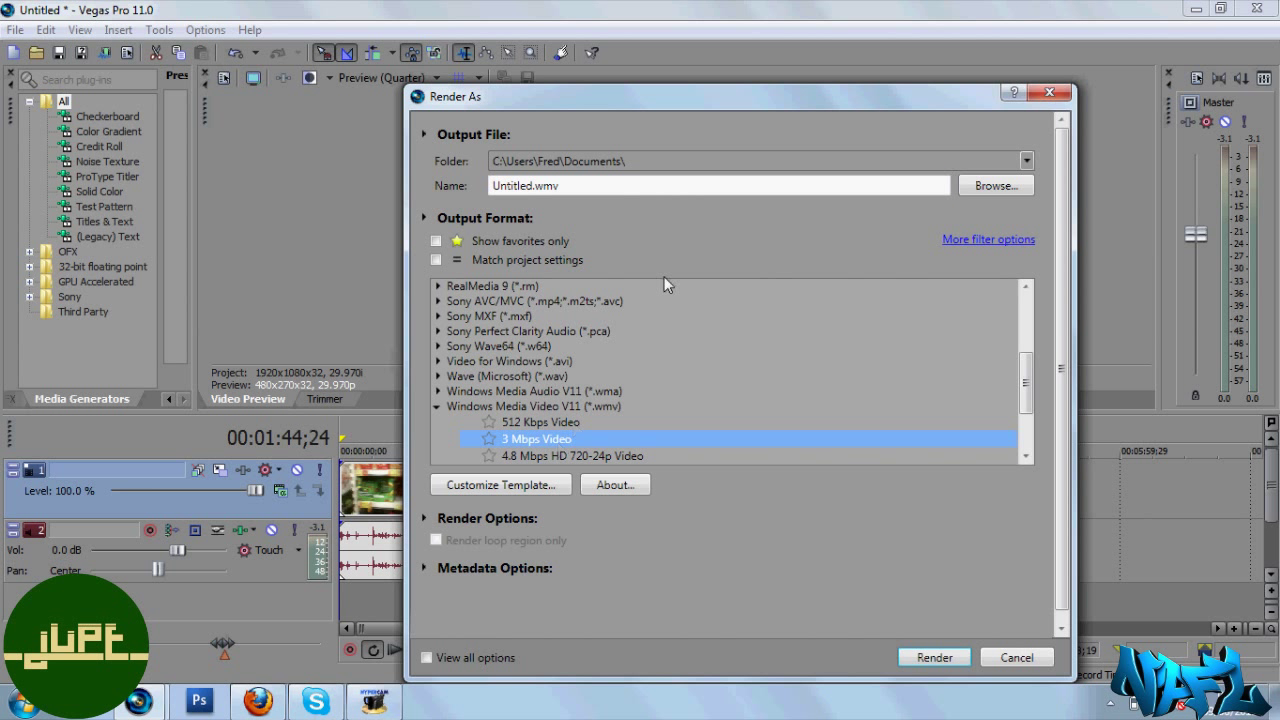
double_click(682, 191)
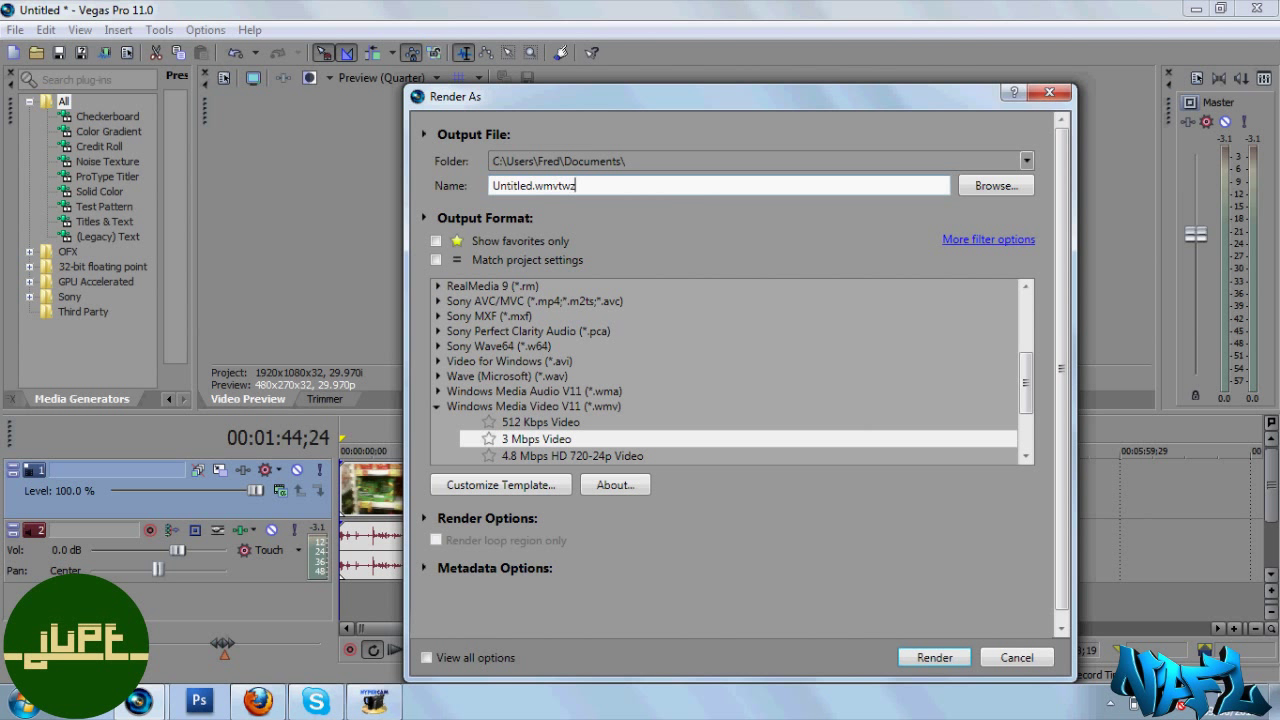
key("Return")
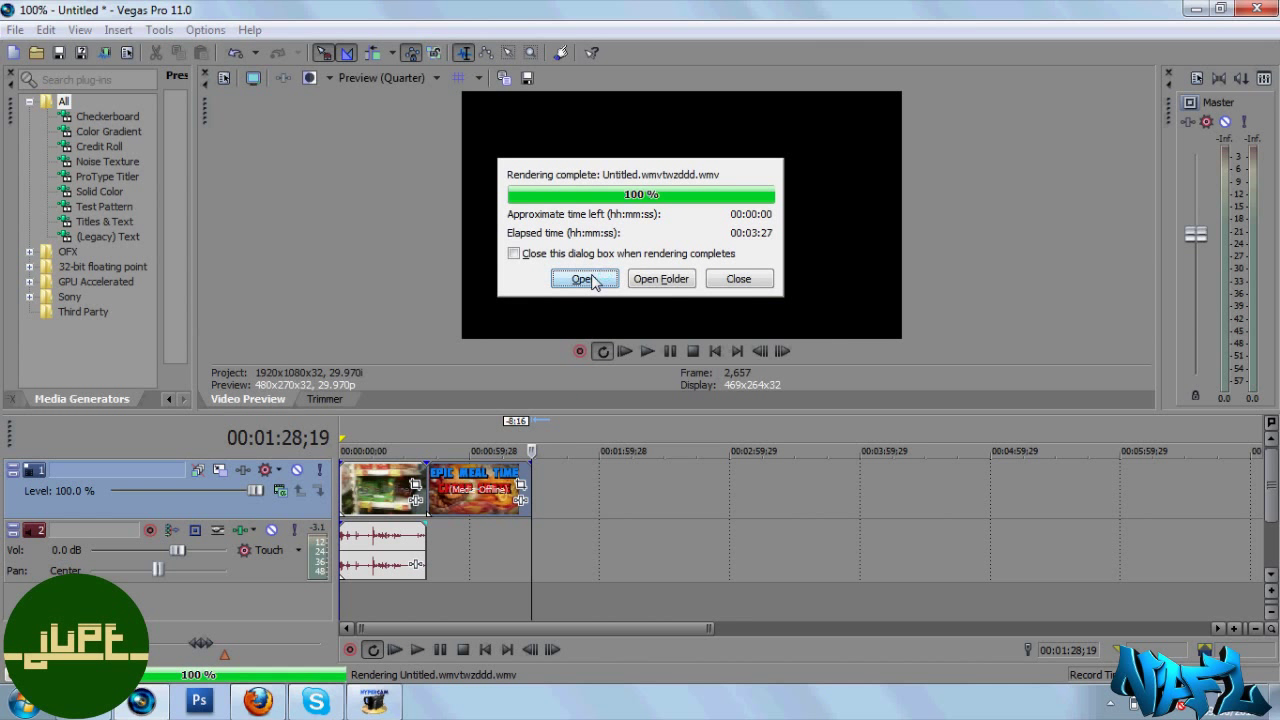
- Play the rendered Untitled.wmvtwzddd to its 1:28 end in Windows Media Player, then close it
left_click(591, 276)
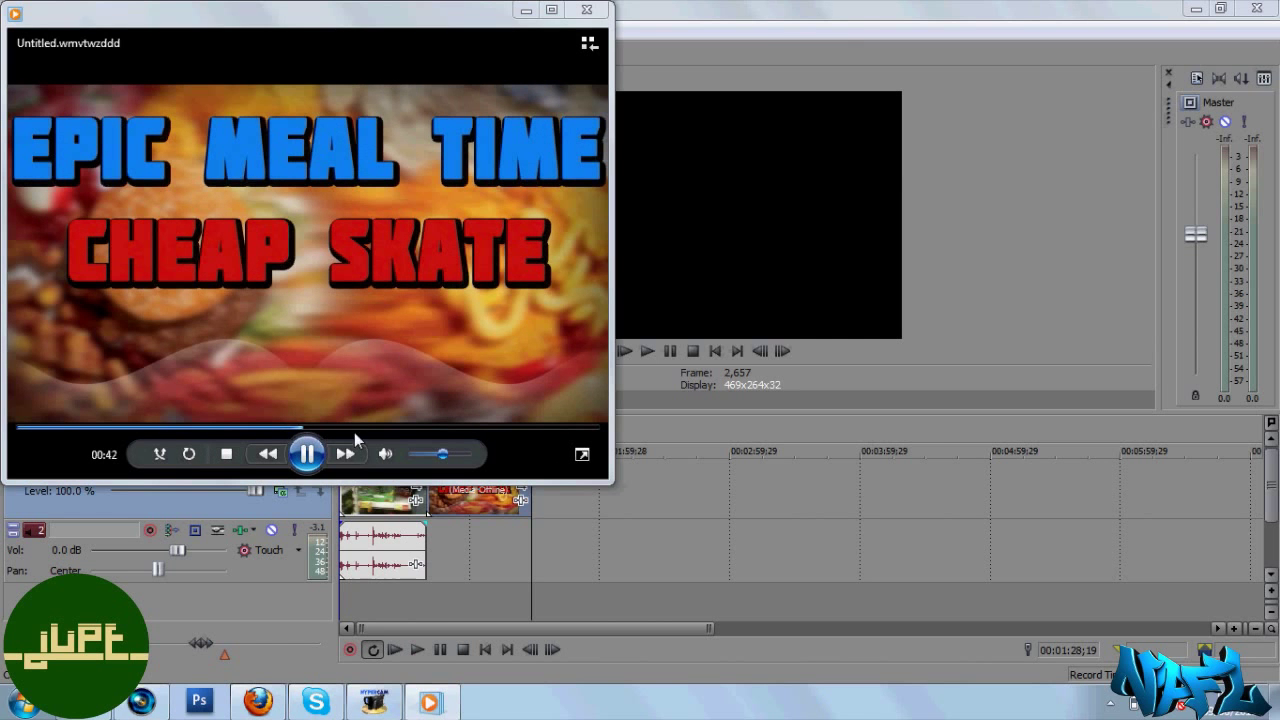
left_click_drag(427, 432, 576, 434)
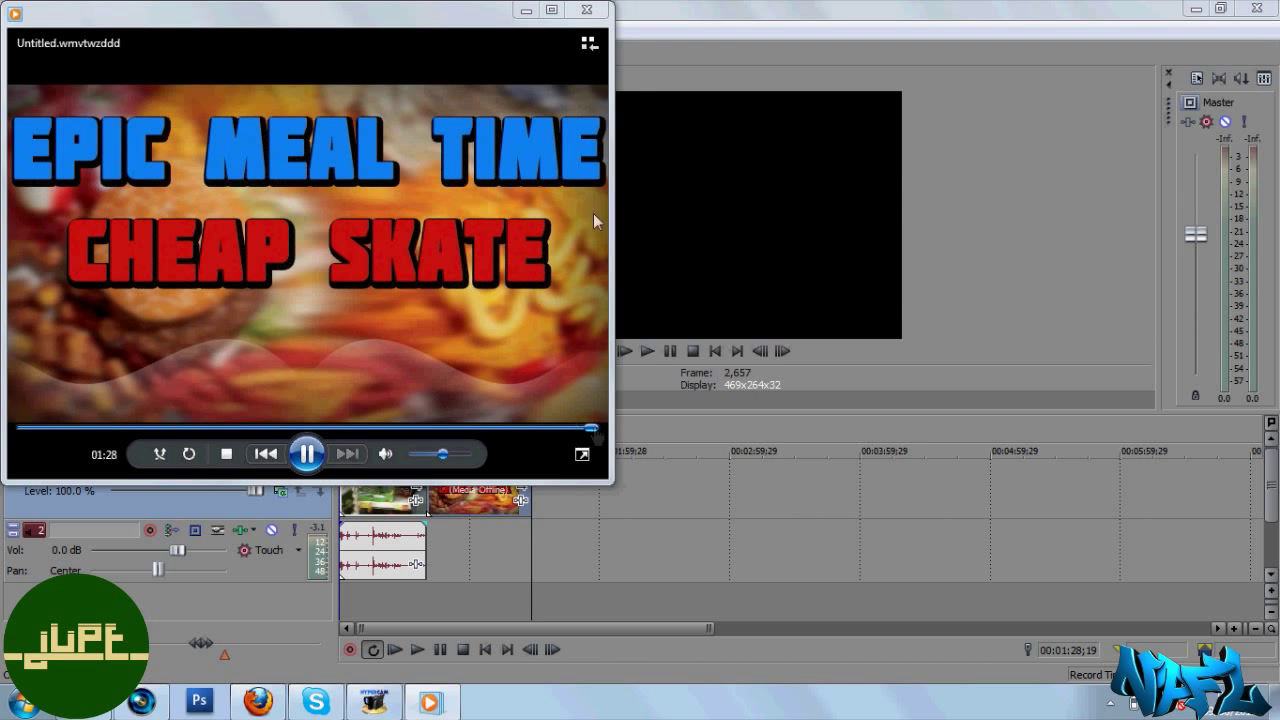
left_click(586, 9)
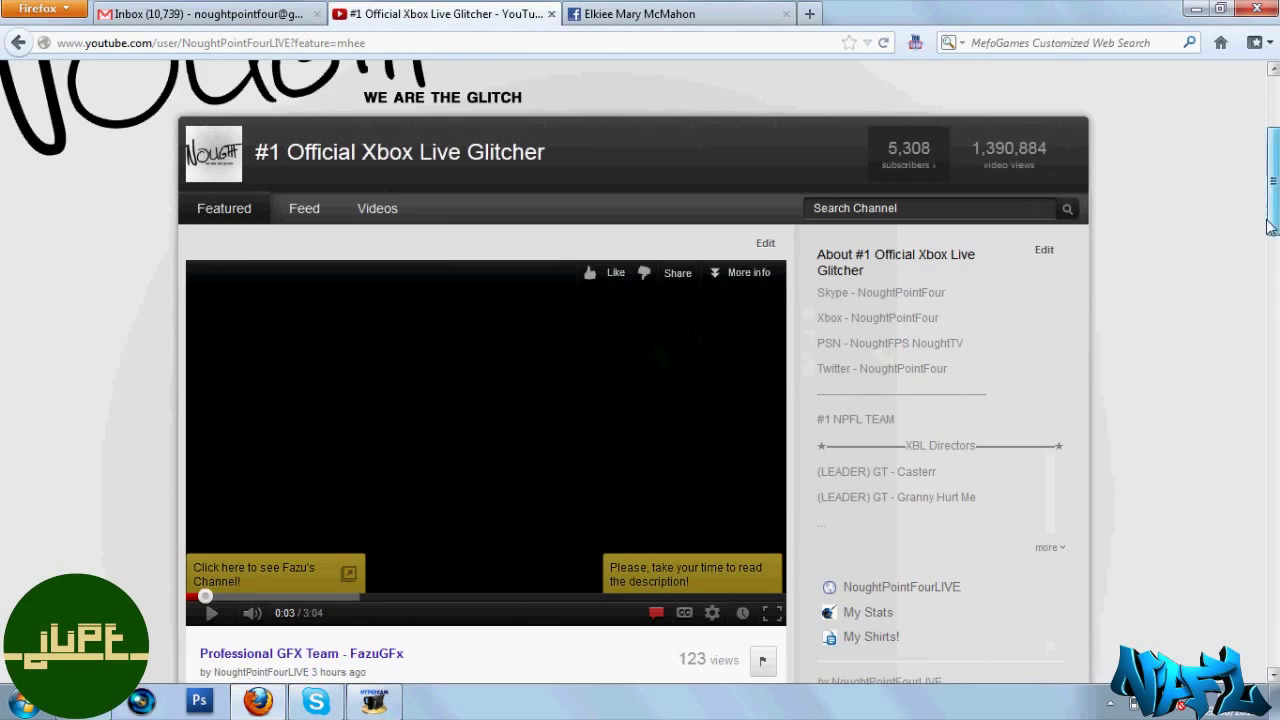
- Switch the YouTube sign-in to the second channel account
scroll(1105, 238, "up", 5)
left_click(1070, 96)
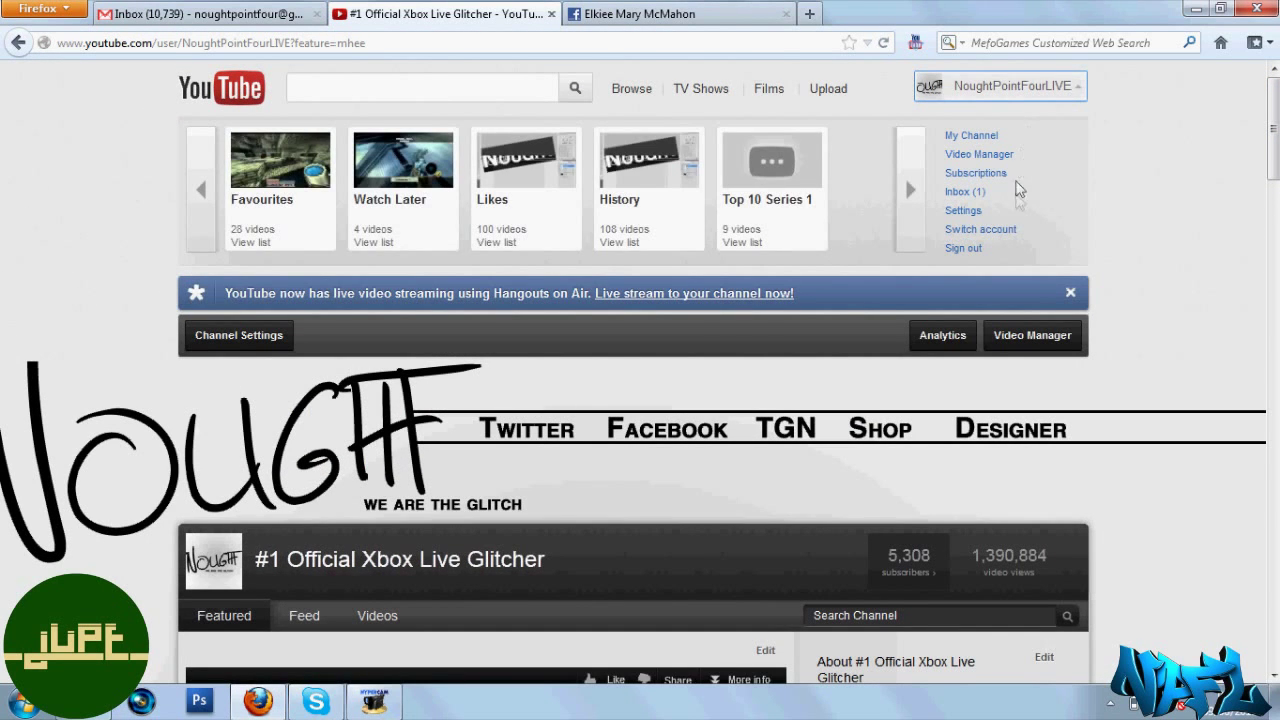
left_click(990, 230)
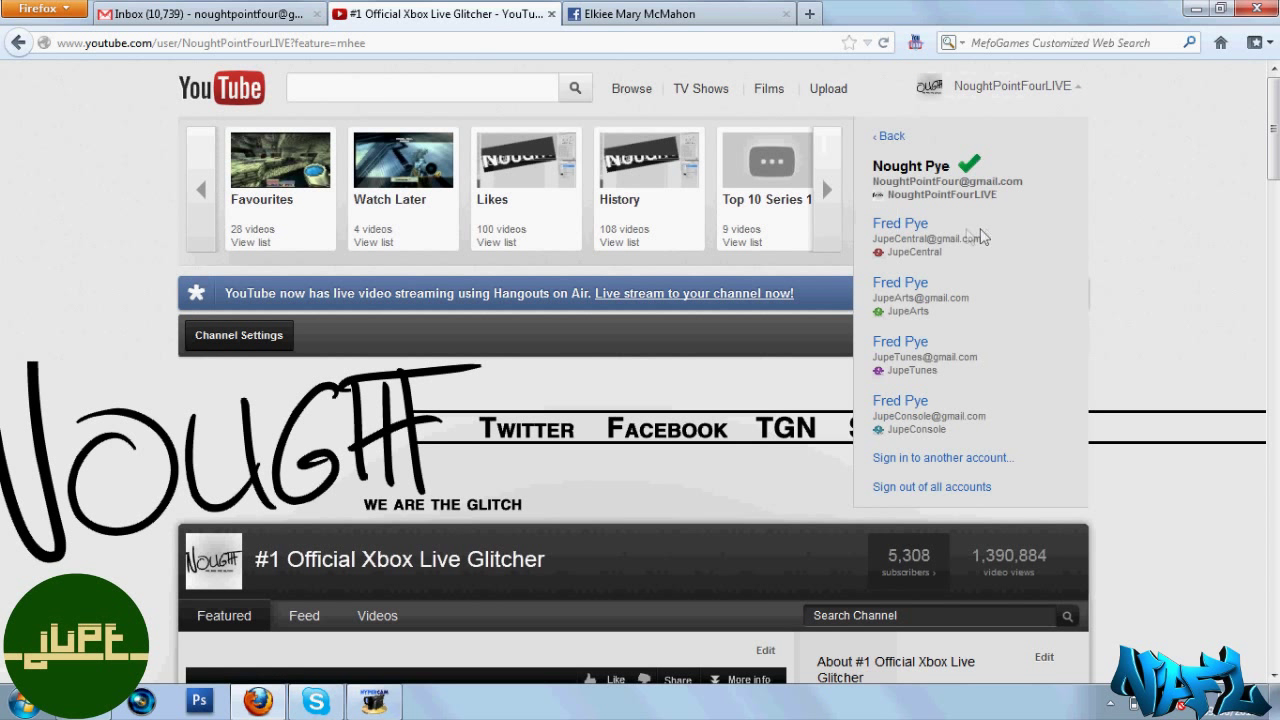
left_click(919, 226)
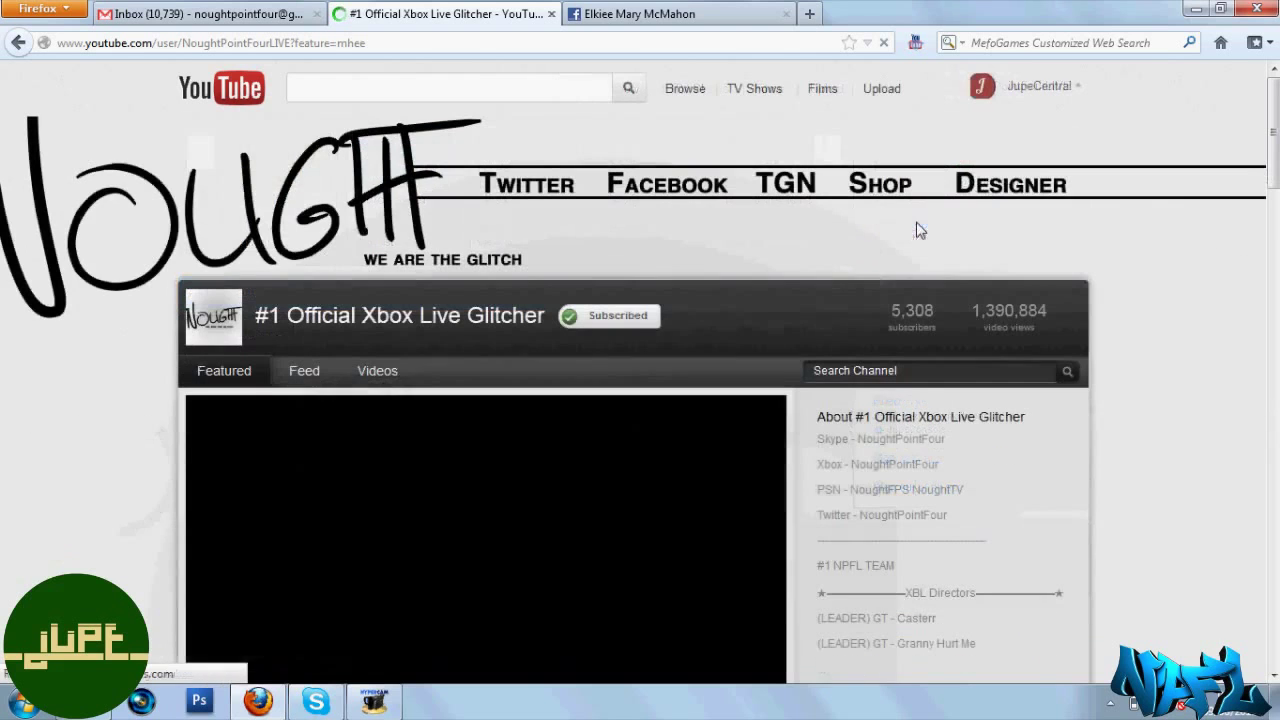
- Go to that account's channel page and open its Channel Settings
left_click(981, 88)
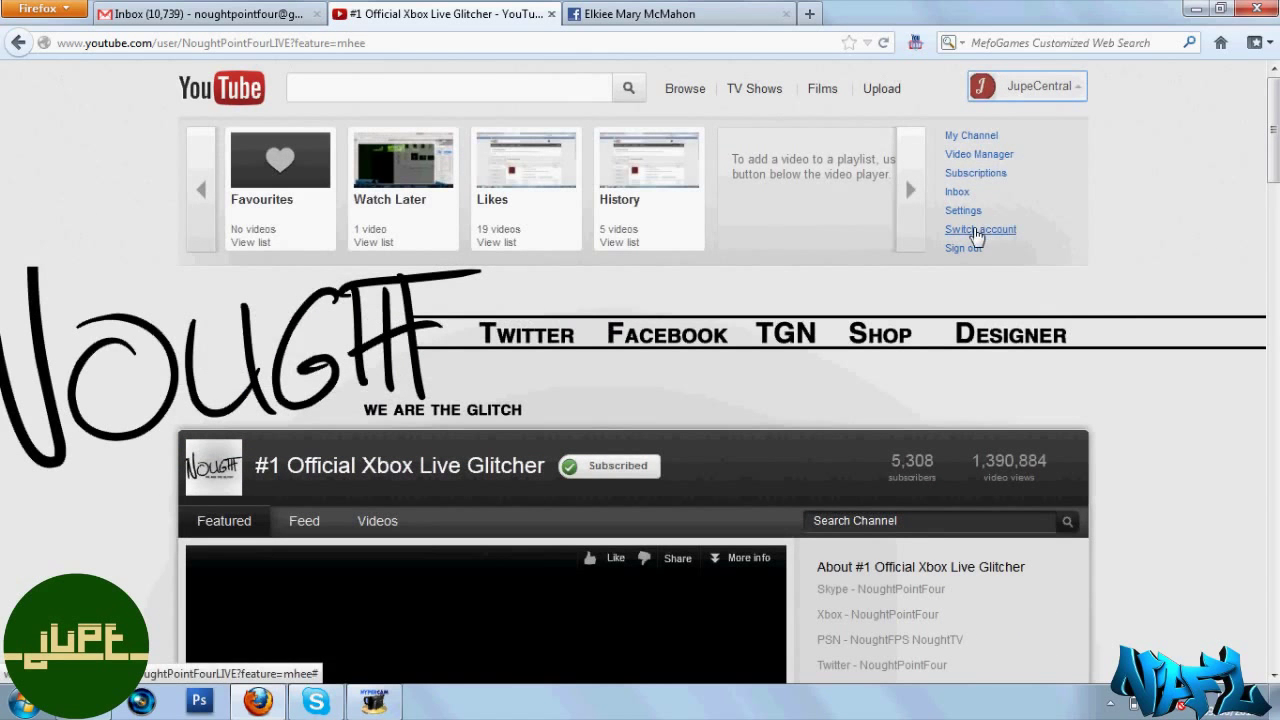
left_click(963, 136)
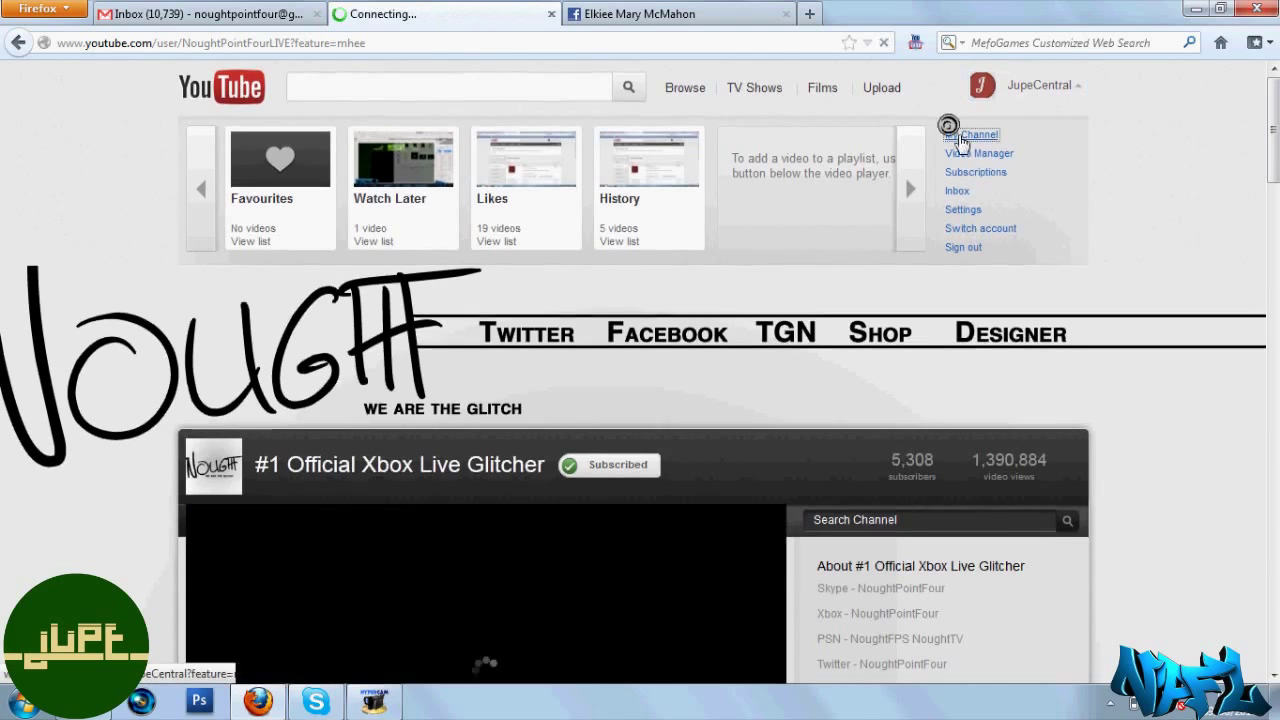
scroll(958, 140, "down", 2)
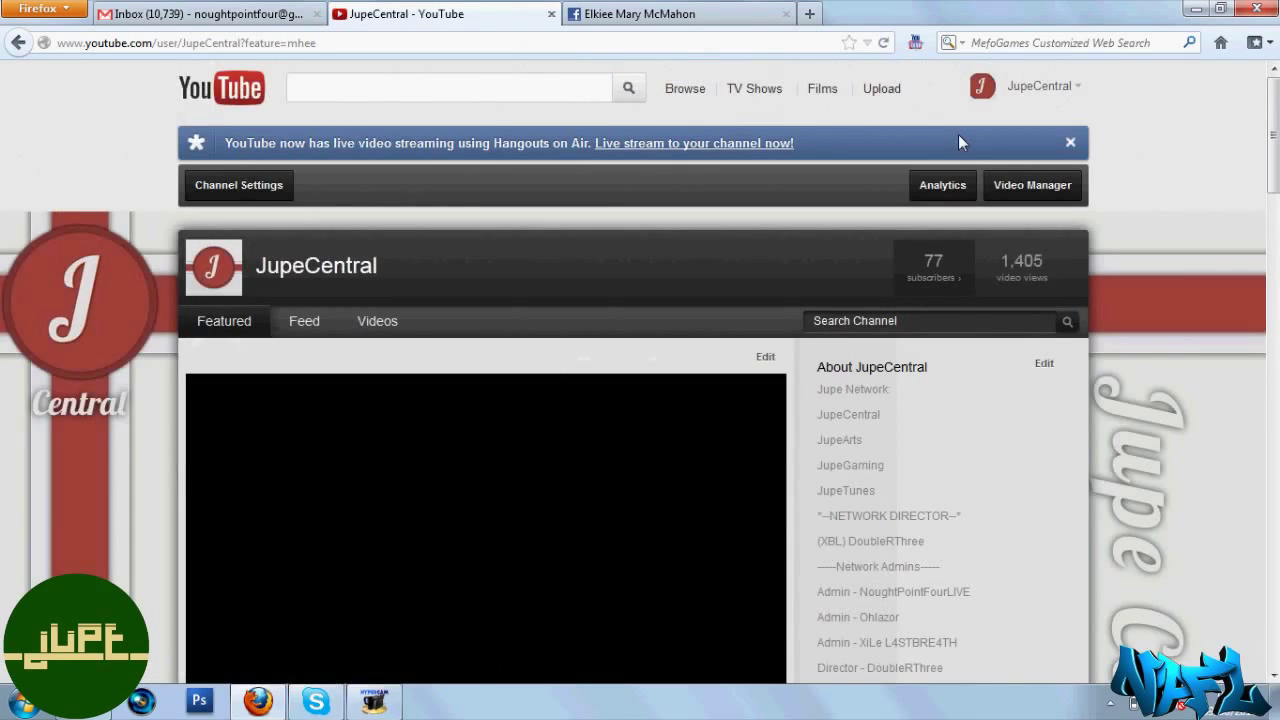
scroll(958, 134, "down", 4)
scroll(958, 134, "down", 7)
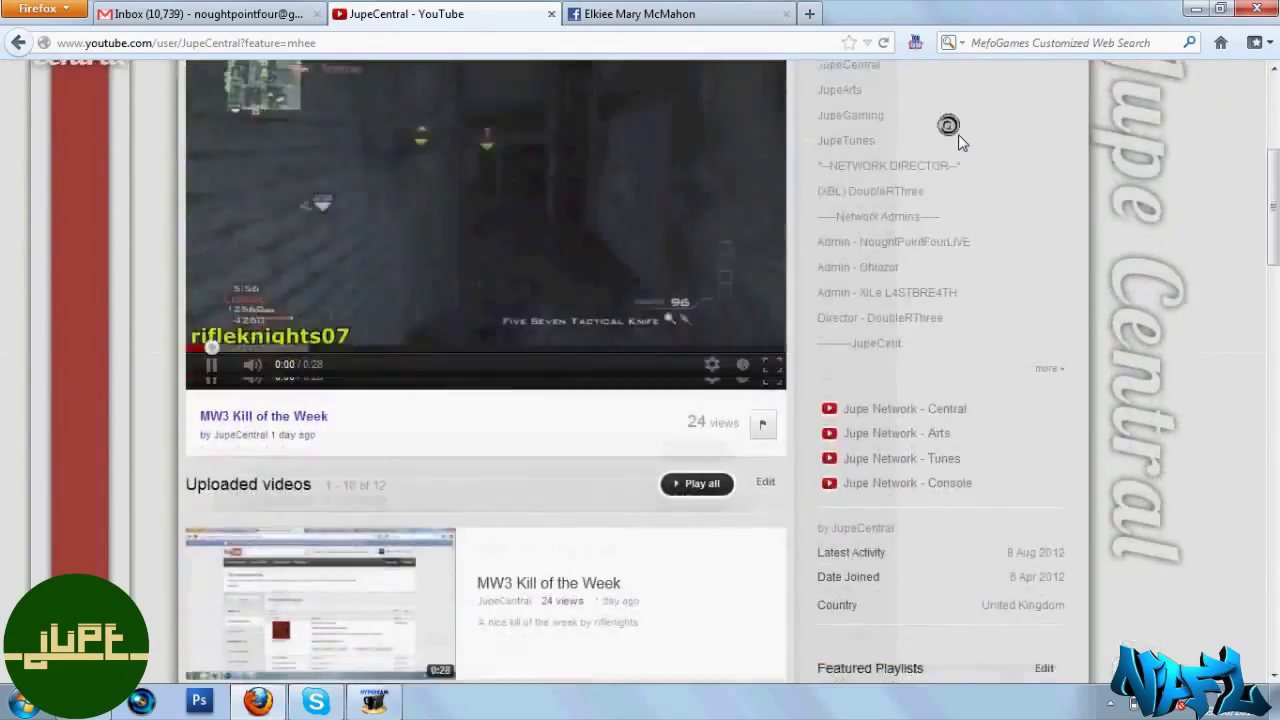
scroll(958, 134, "down", 7)
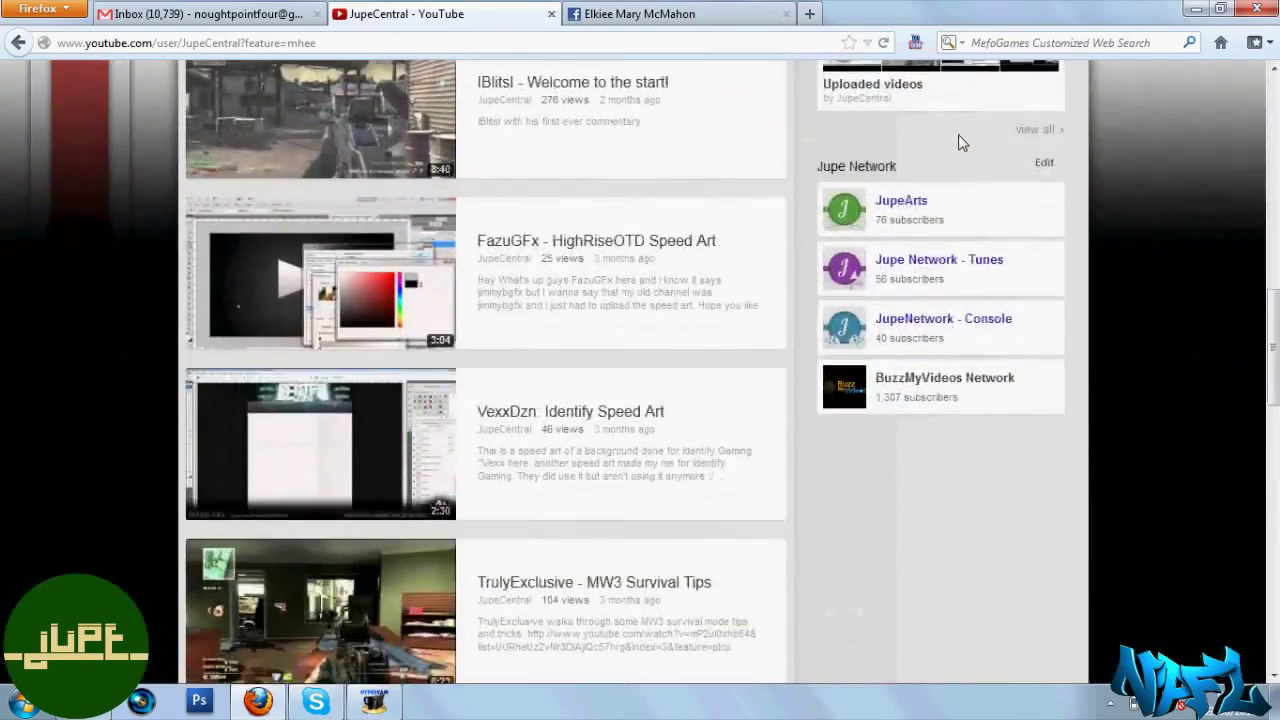
scroll(958, 134, "up", 14)
scroll(958, 134, "up", 4)
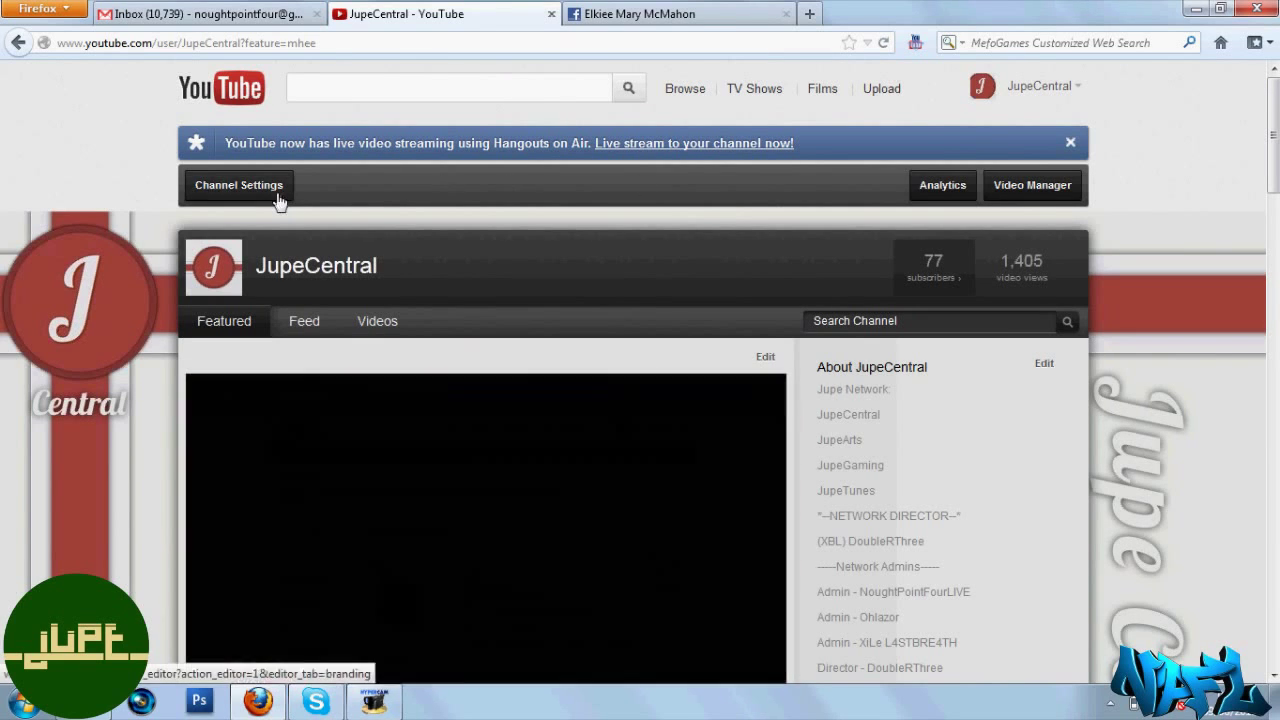
left_click(277, 198)
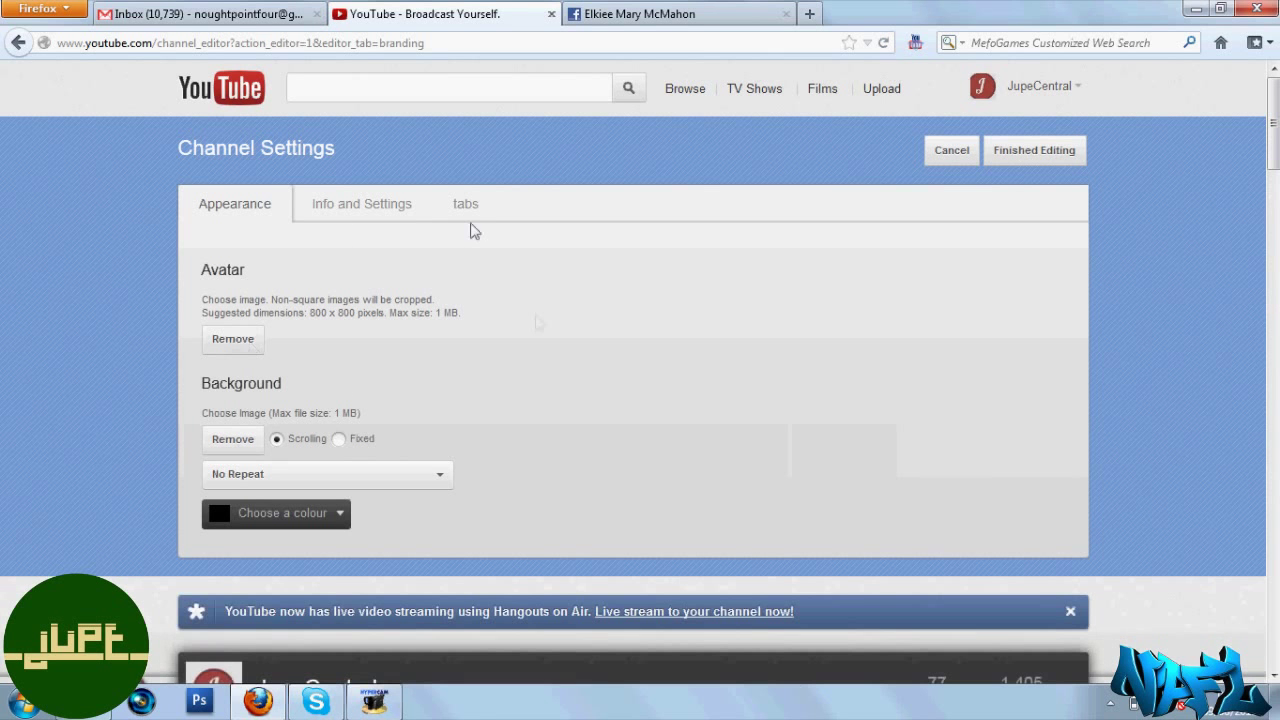
- Go to the upload page and choose to select a video file from the computer
left_click(878, 92)
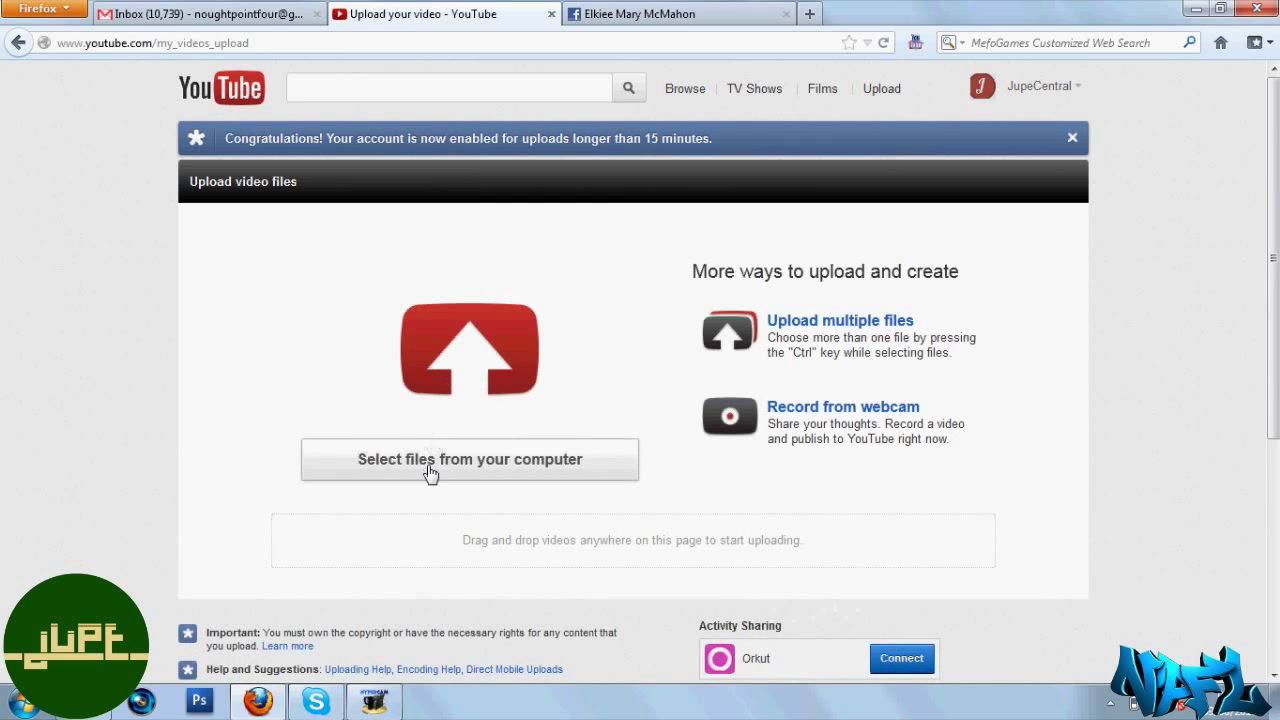
left_click(430, 472)
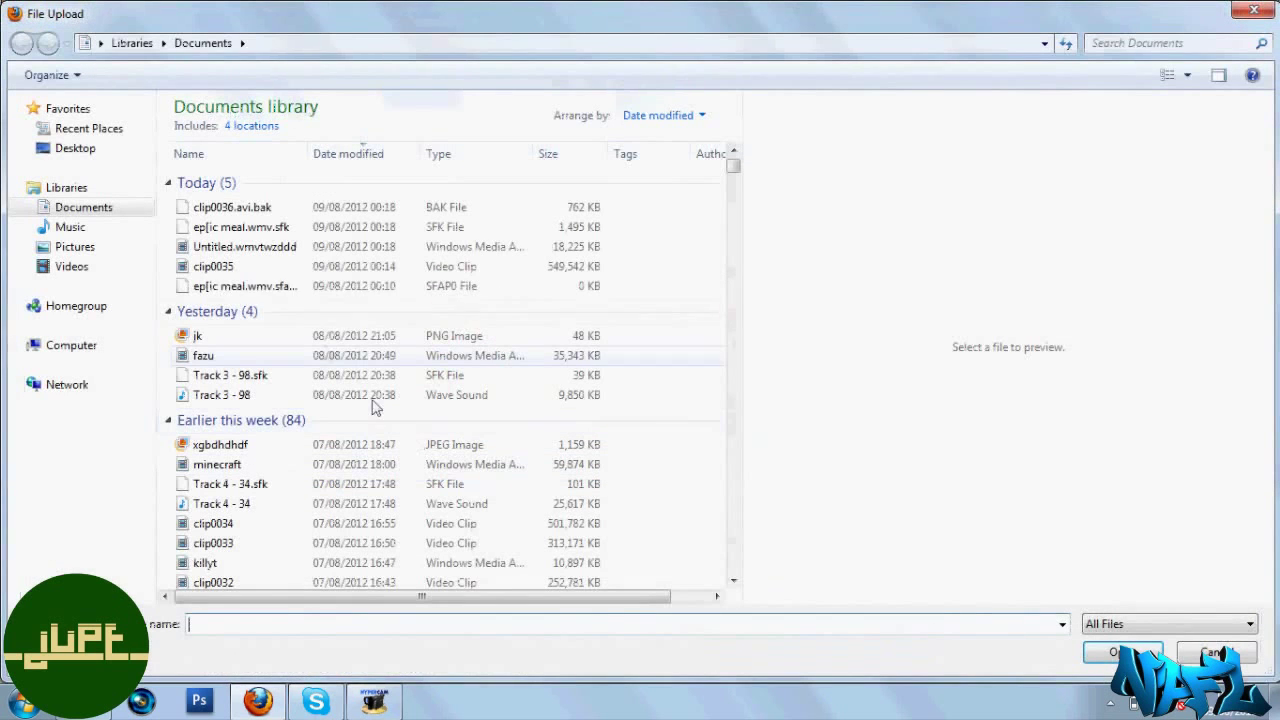
- Upload Untitled.wmvtwzddd and replace its title while it uploads
double_click(305, 248)
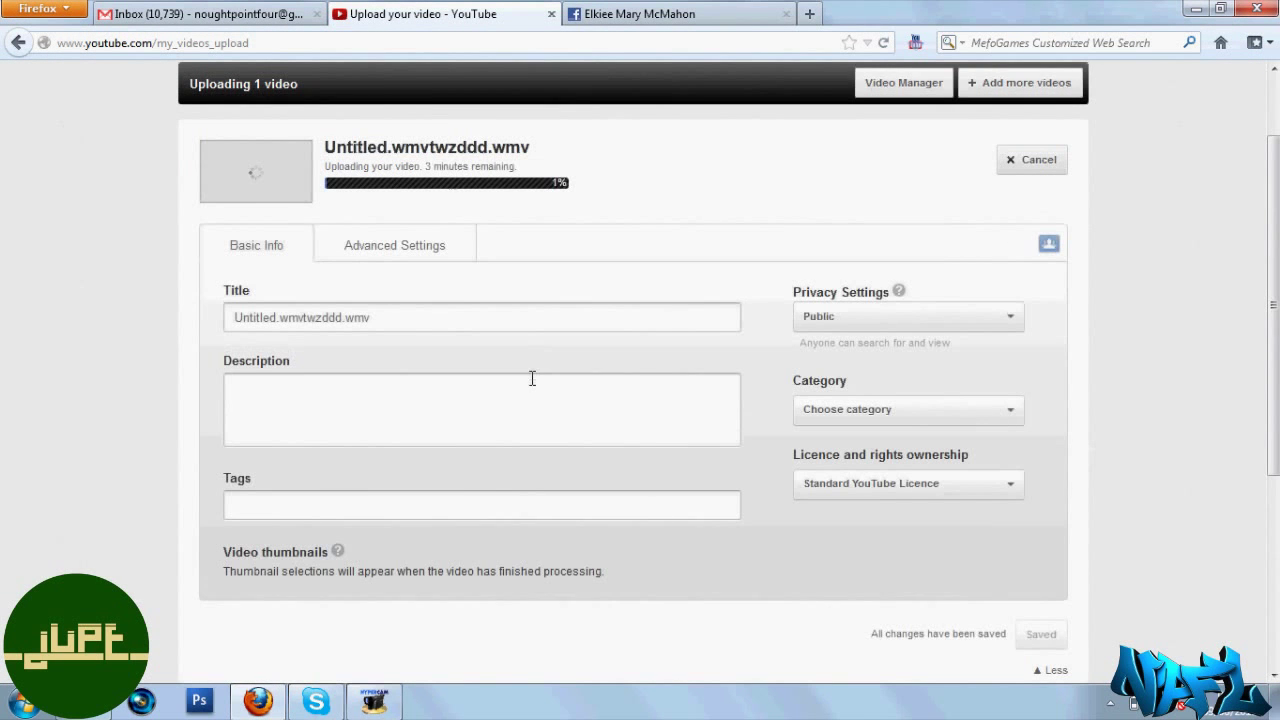
double_click(515, 332)
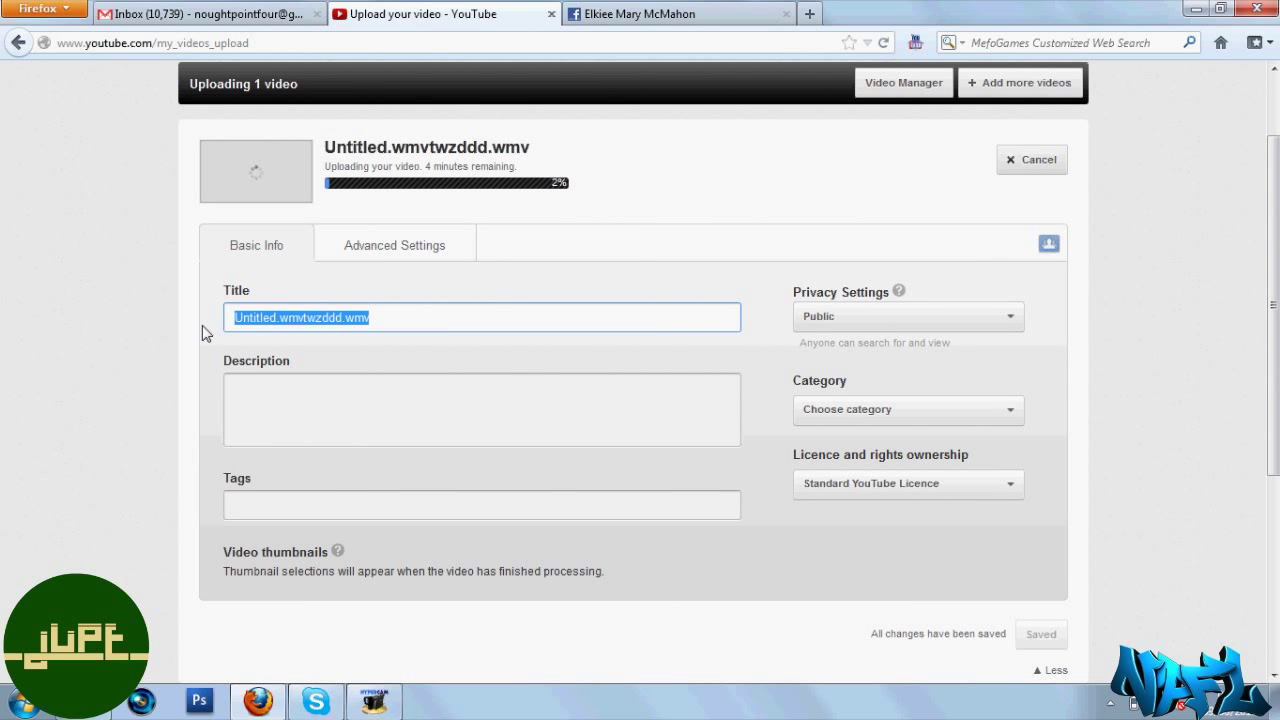
type("NoughtPointFourLIVE Epic Meal time Clip")
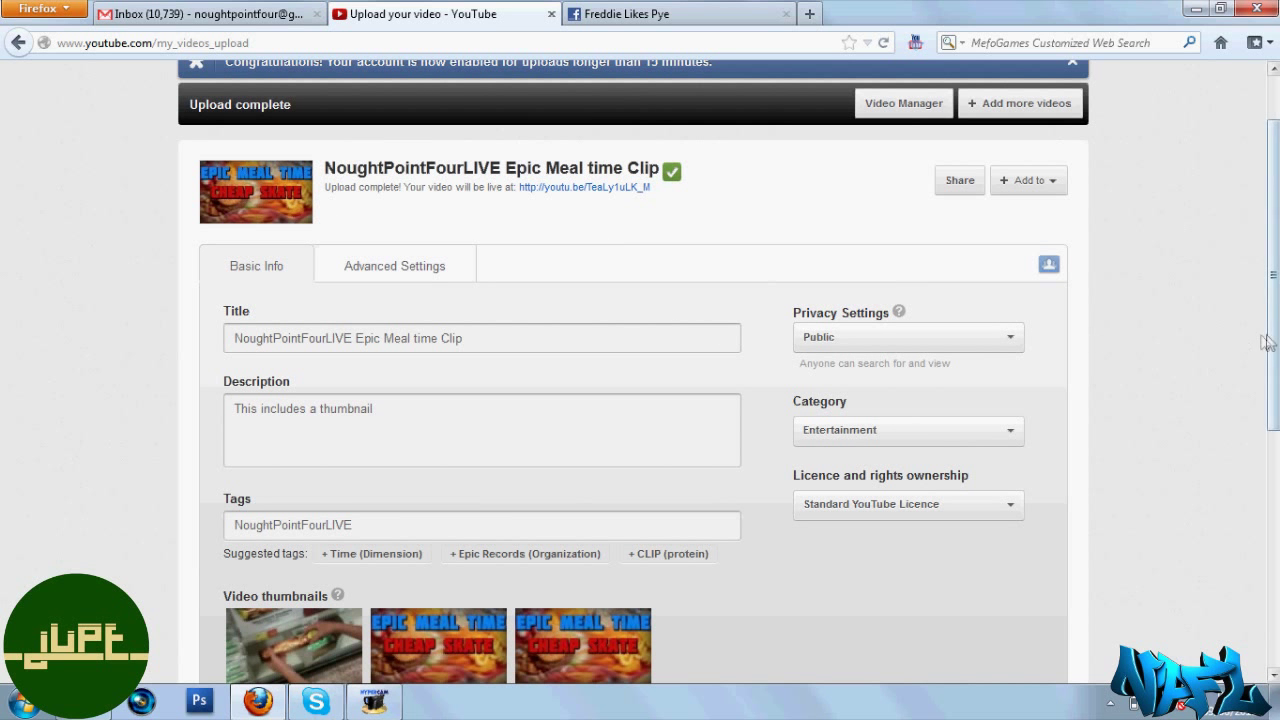
- Make the second Epic Meal Time Cheap Skate frame the video thumbnail and save changes
left_click_drag(1268, 342, 1268, 420)
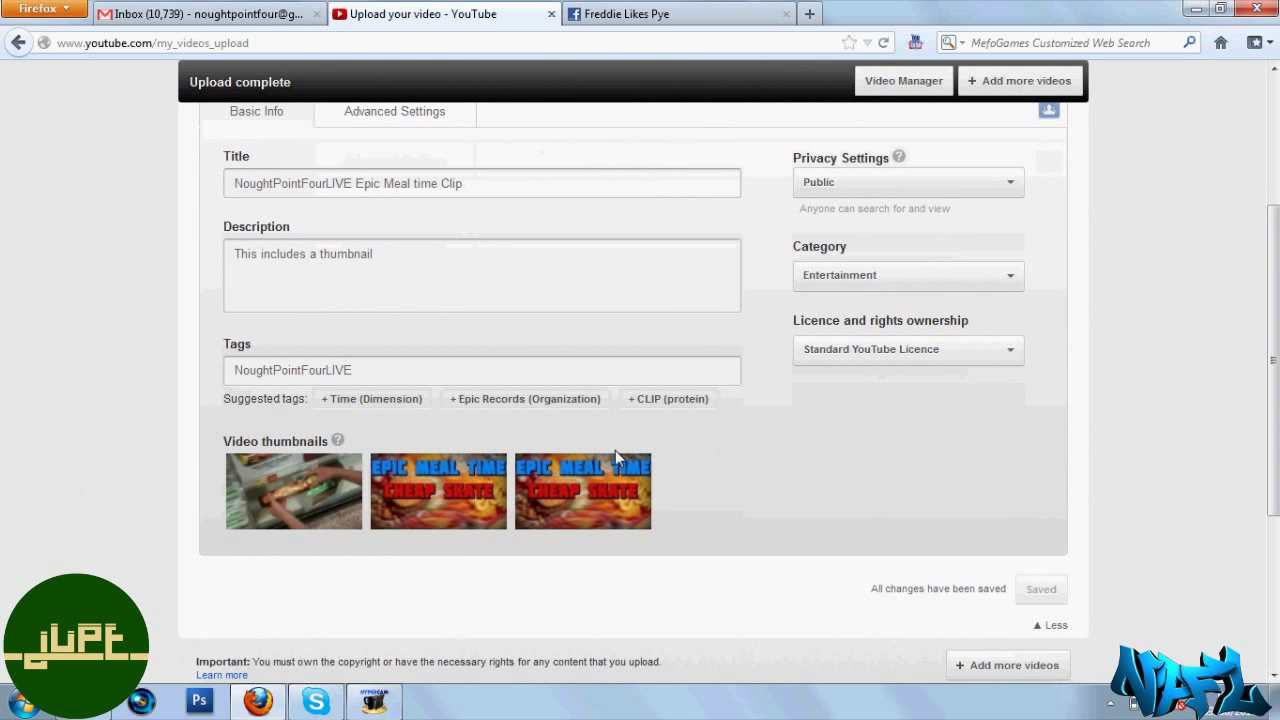
mouse_move(540, 493)
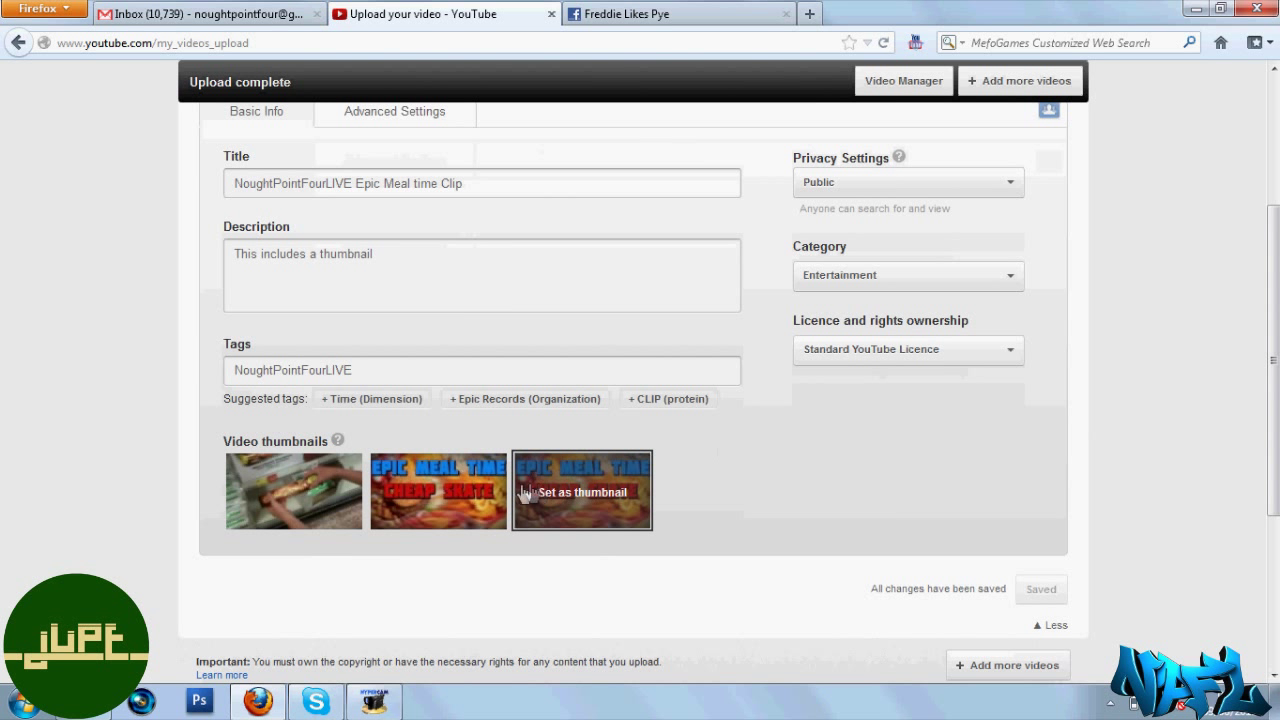
left_click(535, 494)
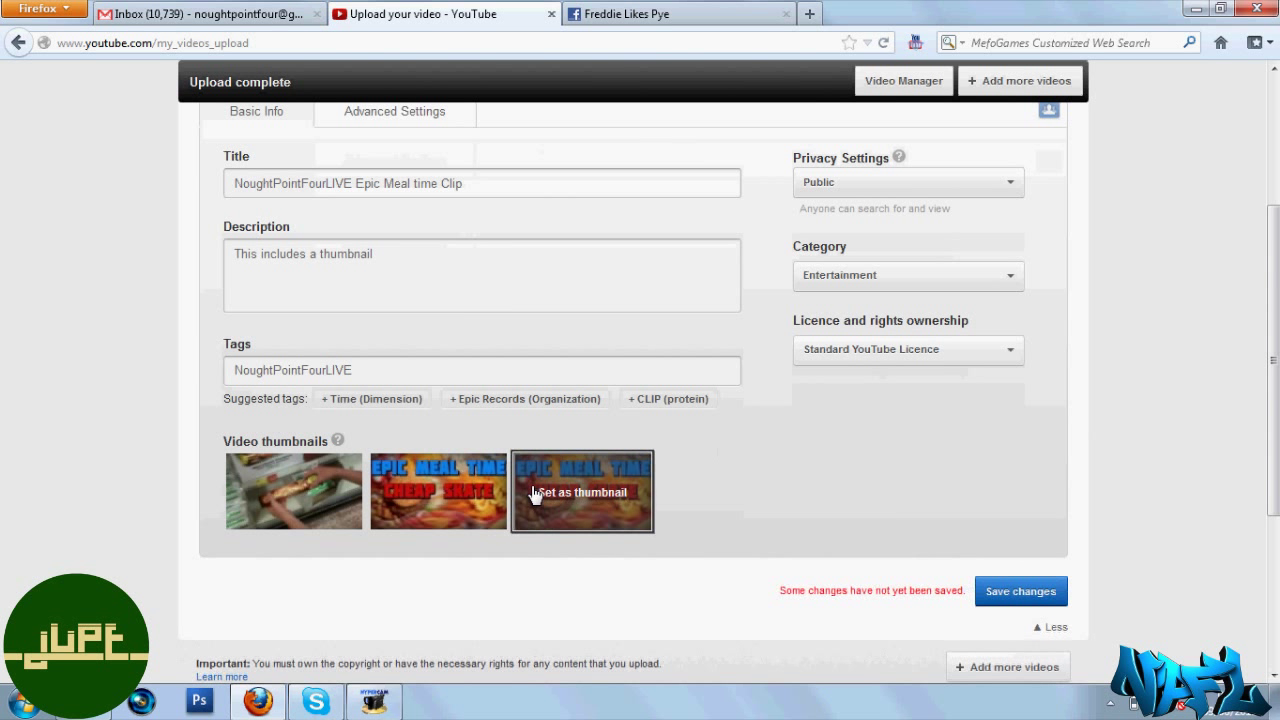
left_click(432, 478)
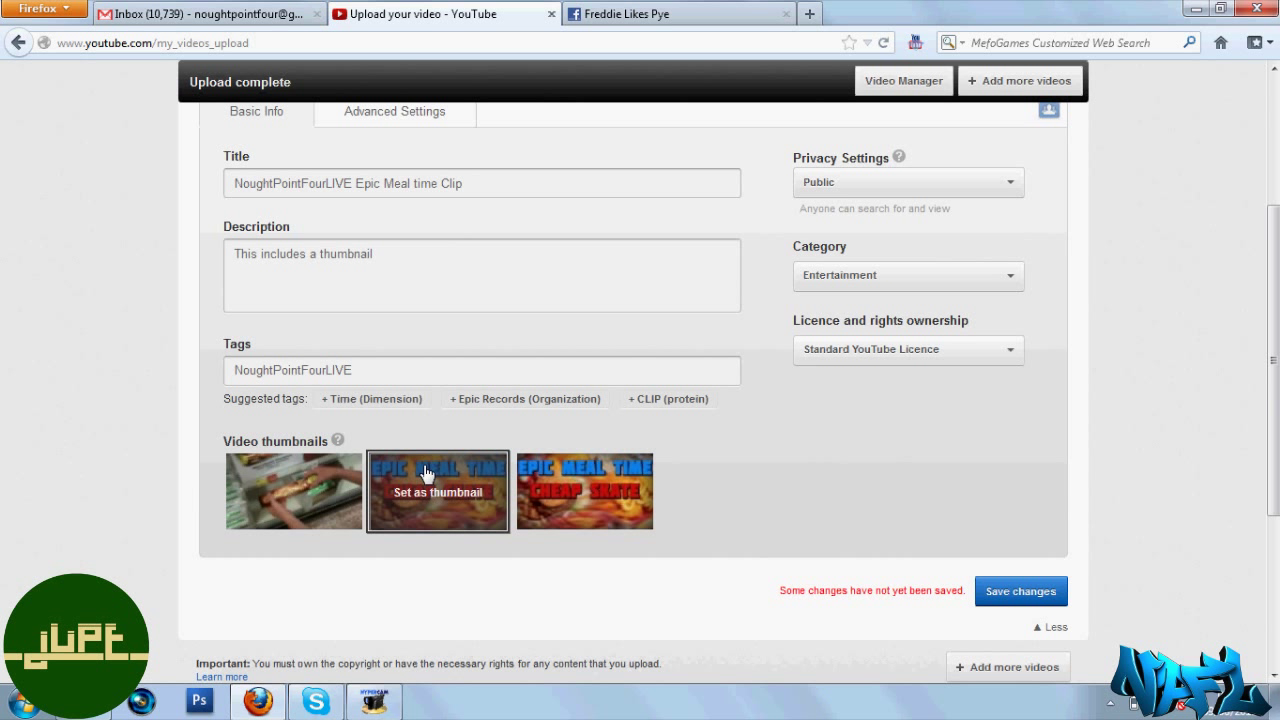
left_click(1000, 592)
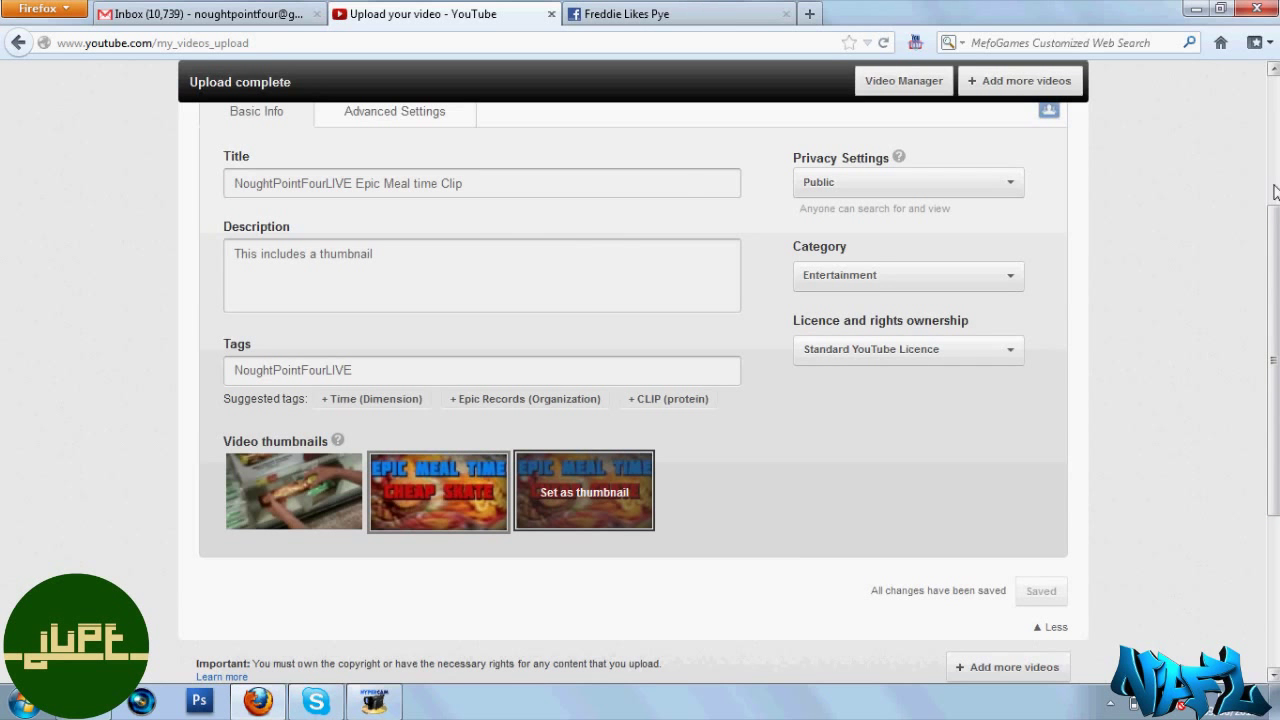
scroll(1276, 193, "up", 5)
- Open the channel page in a new tab and show its uploaded videos
left_click(1040, 90)
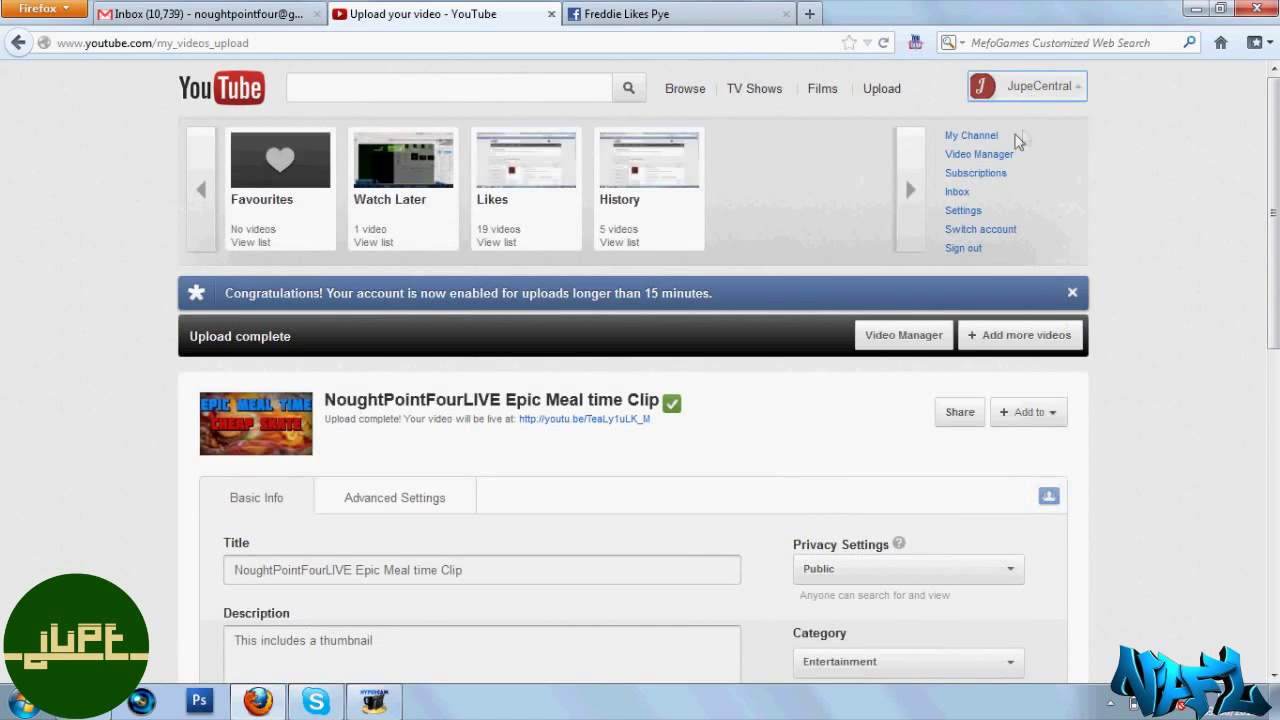
left_click(975, 133)
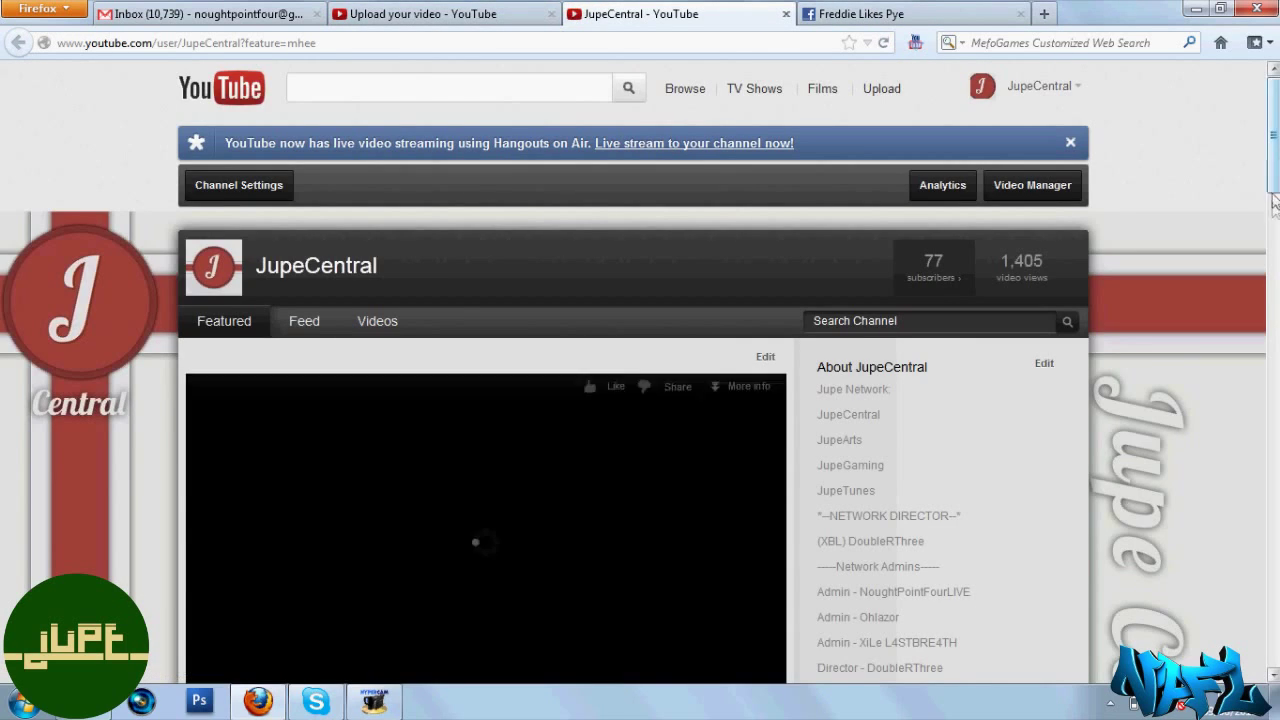
scroll(1274, 210, "down", 4)
scroll(1274, 215, "down", 1)
scroll(1274, 215, "up", 1)
left_click(390, 70)
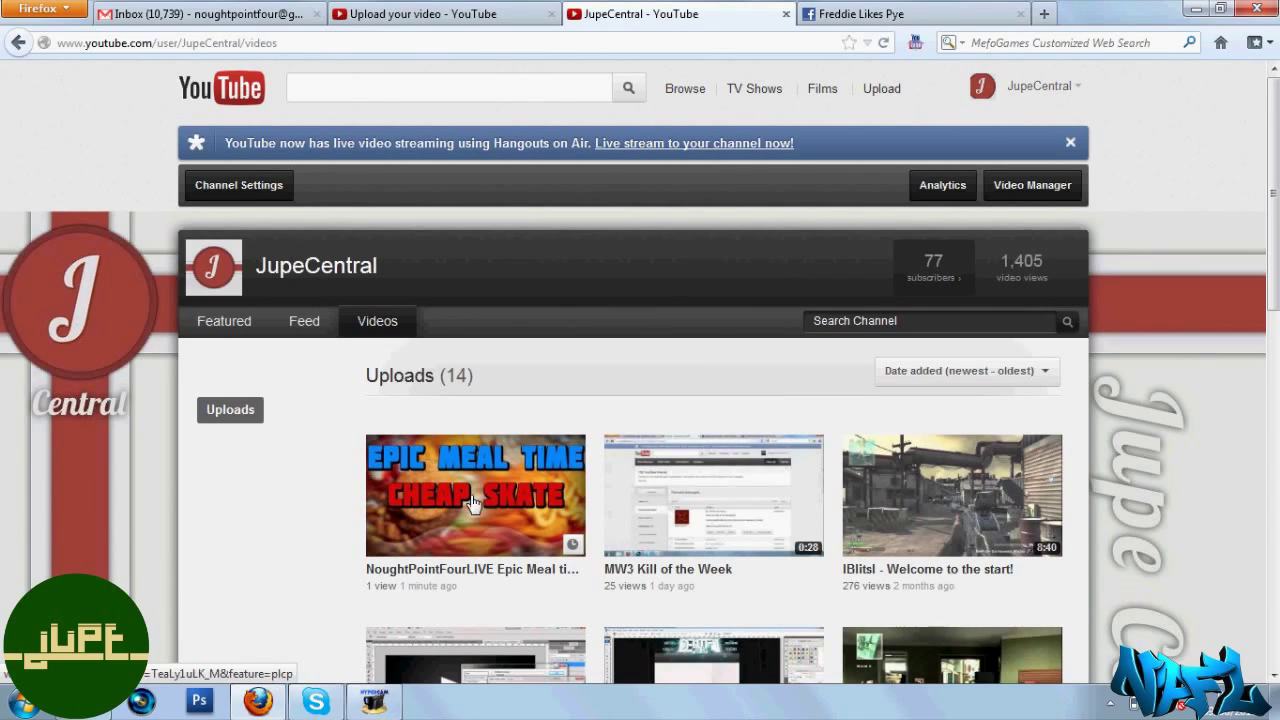
- Go to the Video Manager from the account menu
left_click(995, 88)
scroll(995, 88, "up", 2)
left_click(984, 158)
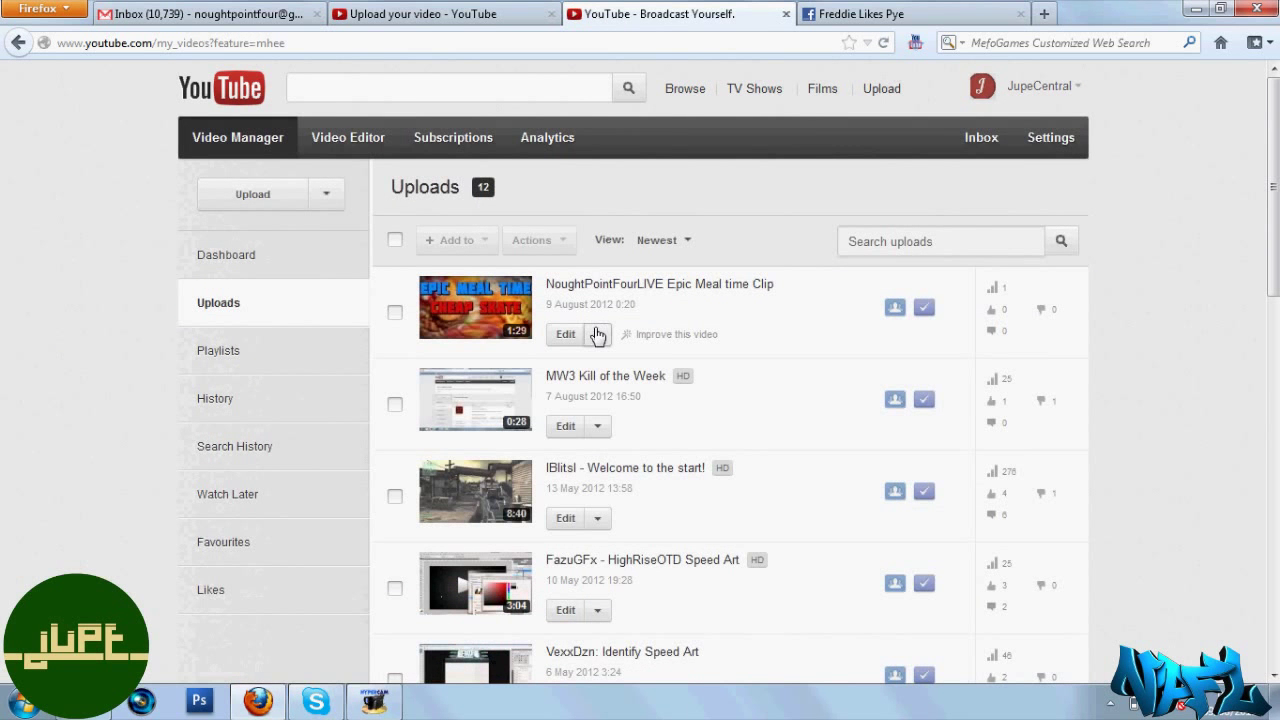
- Open Enhancements for the Epic Meal time Clip and bring up its trim controls
left_click(598, 336)
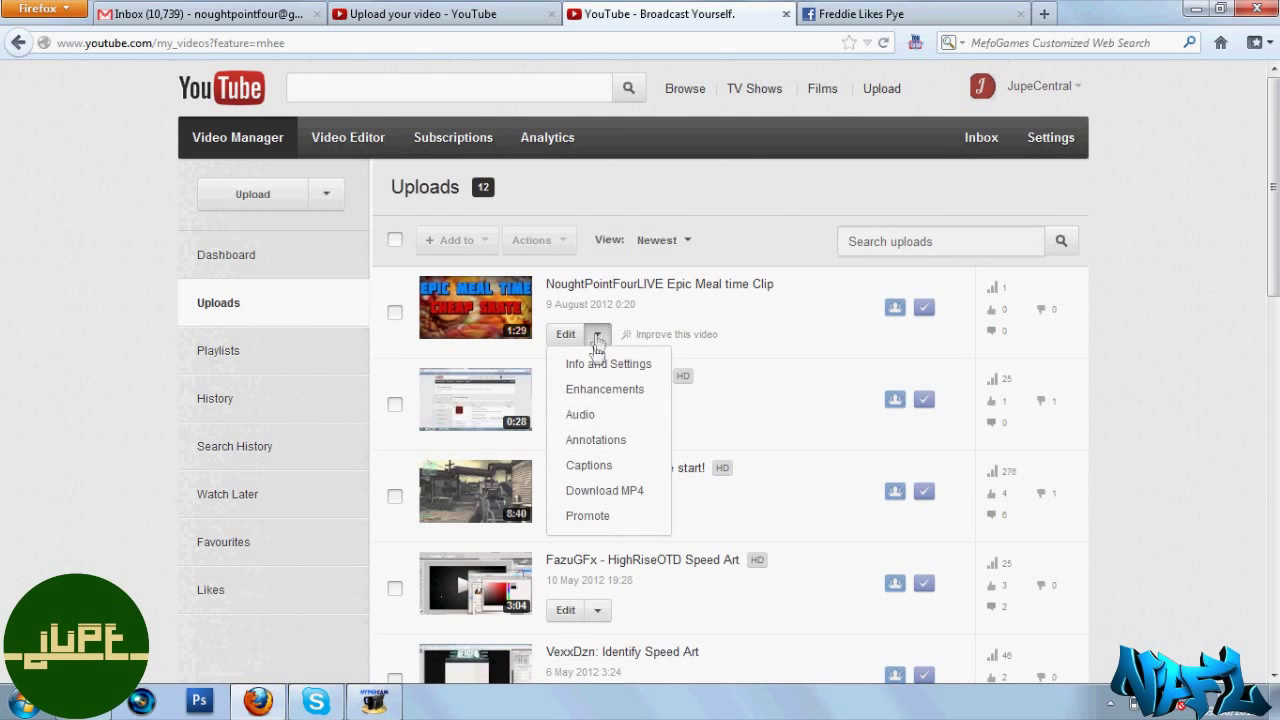
left_click(605, 401)
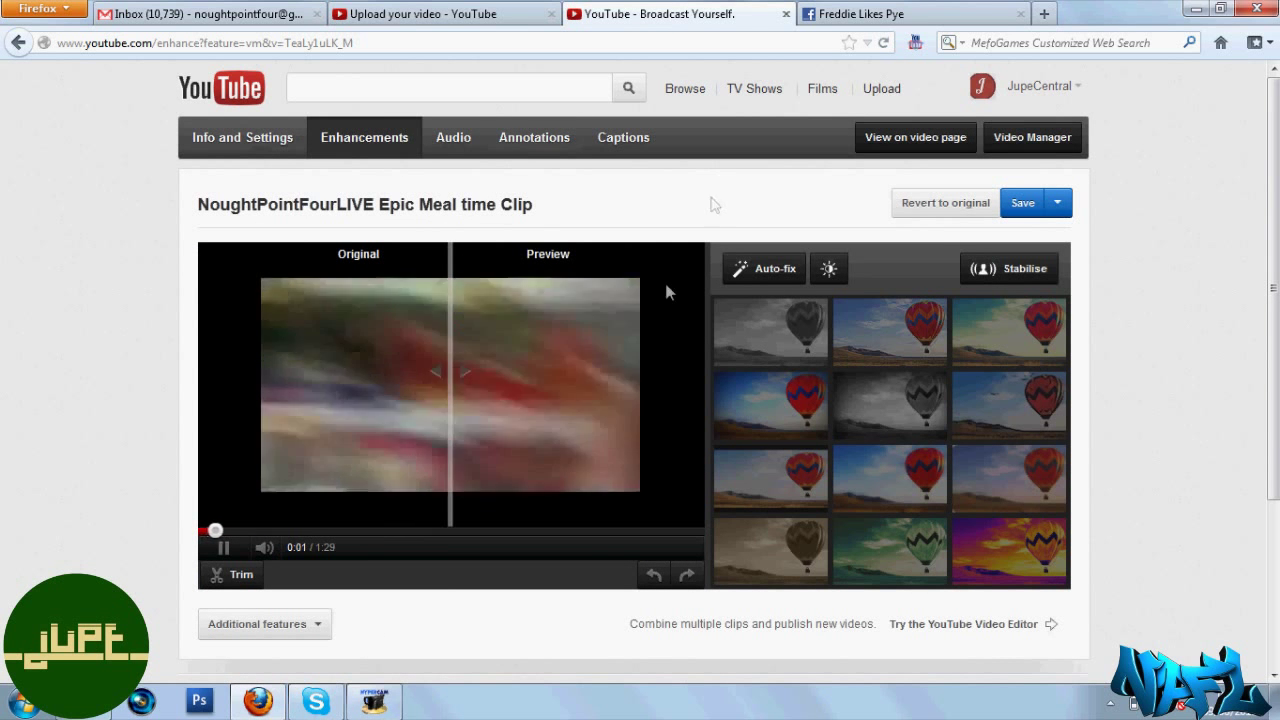
scroll(611, 381, "down", 2)
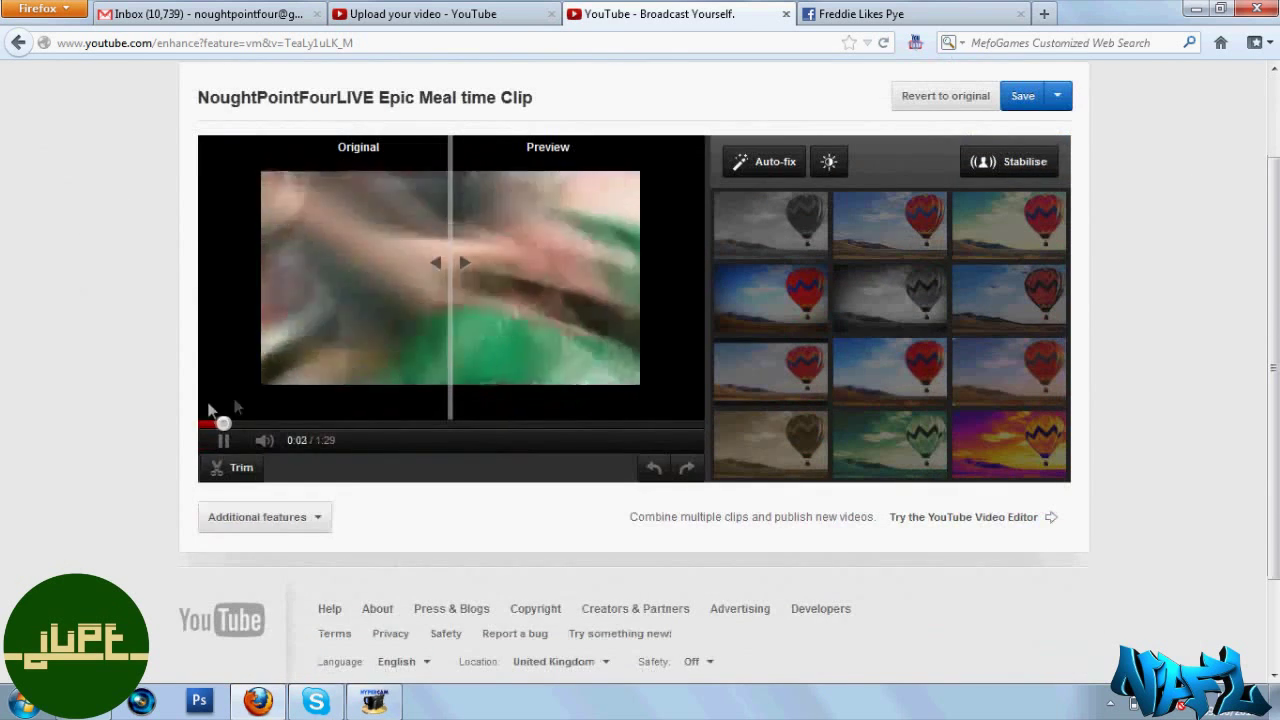
left_click(223, 468)
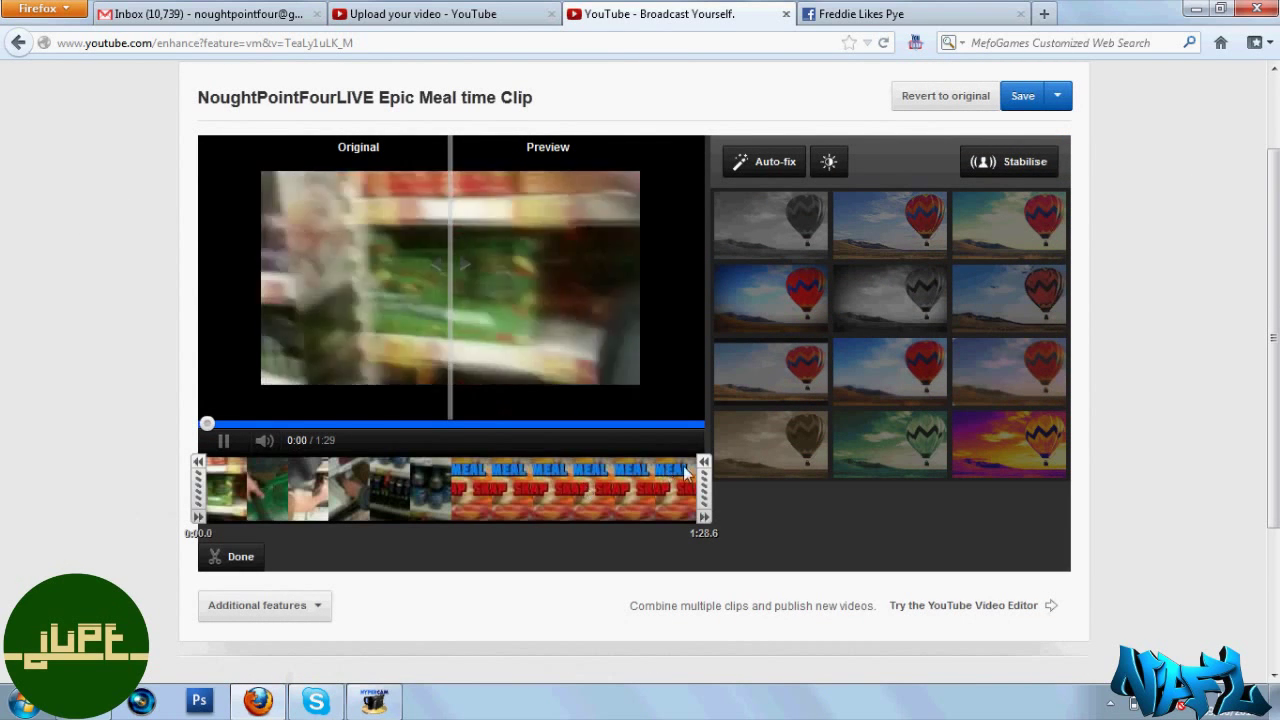
- Trim the clip's end back to about 0:43 and preview the playback around the cut
left_click_drag(706, 475, 461, 484)
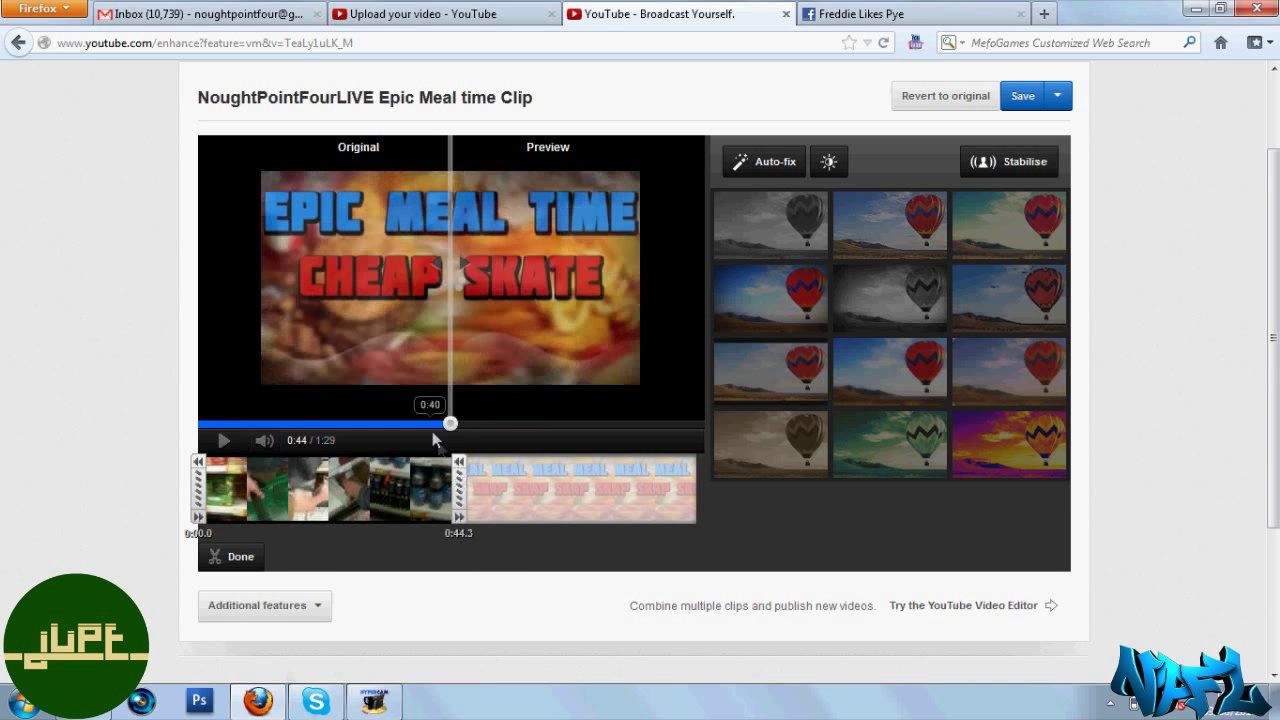
left_click(430, 424)
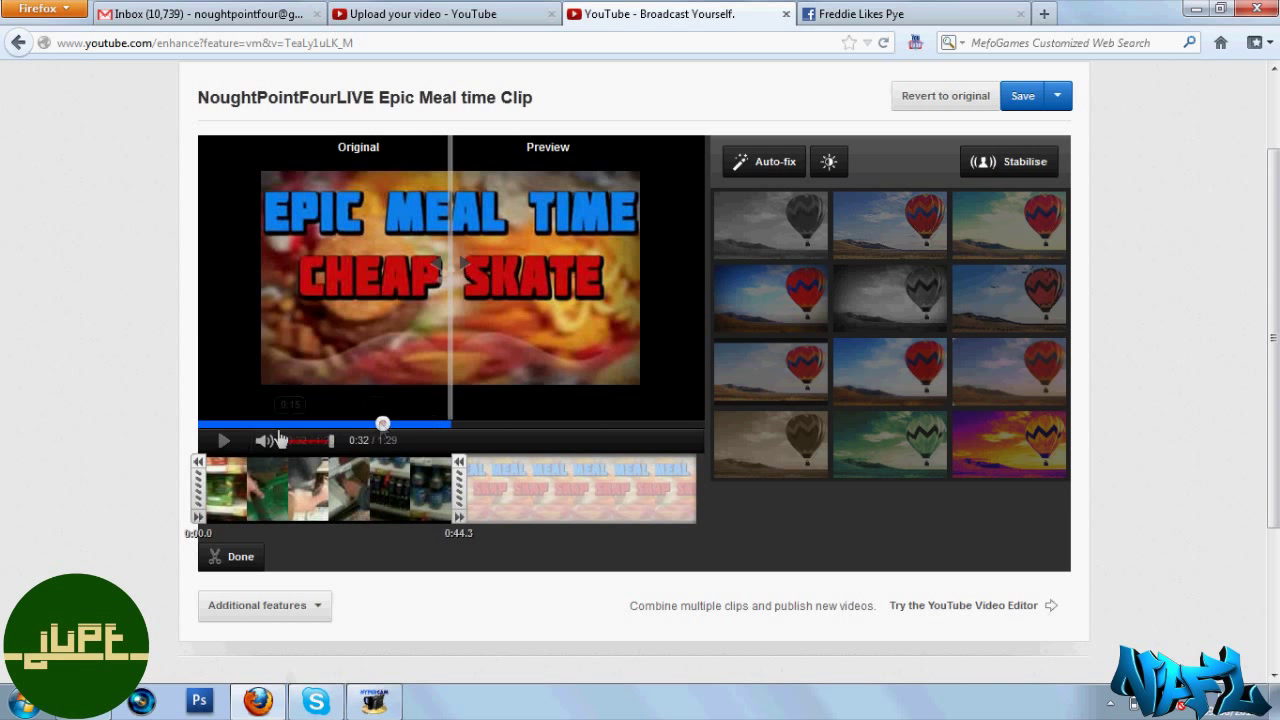
left_click(229, 422)
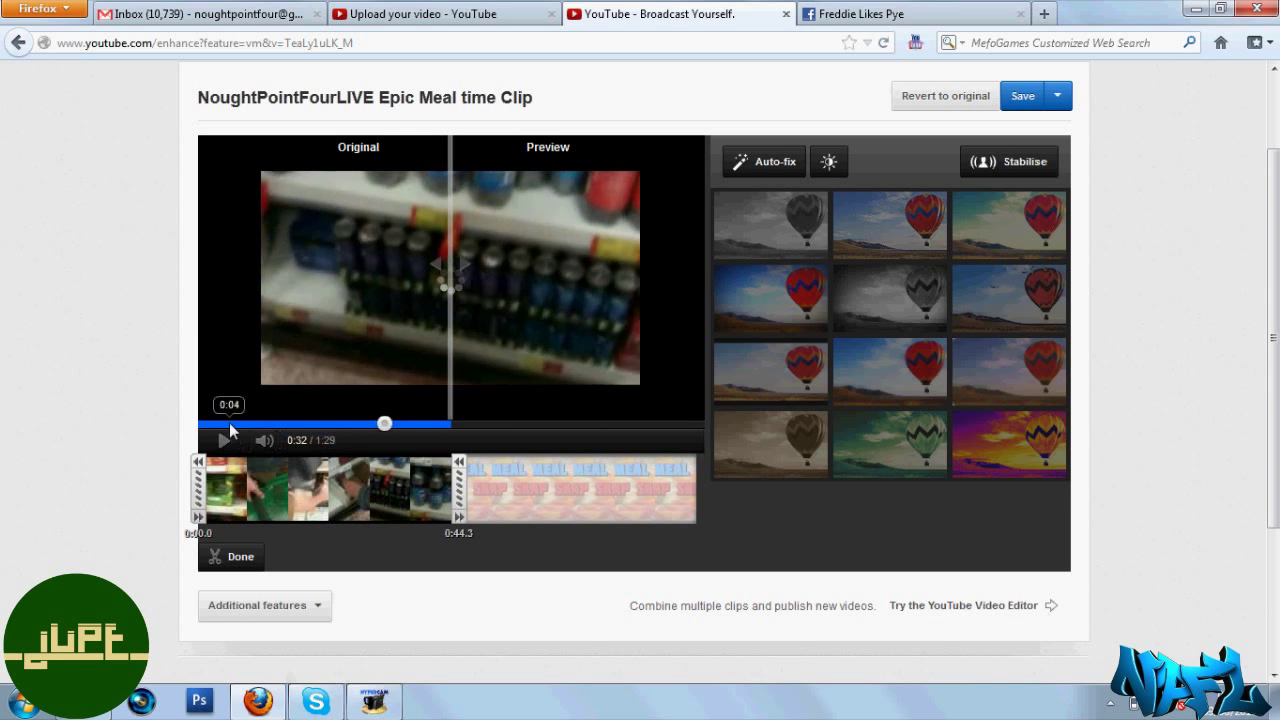
left_click(384, 425)
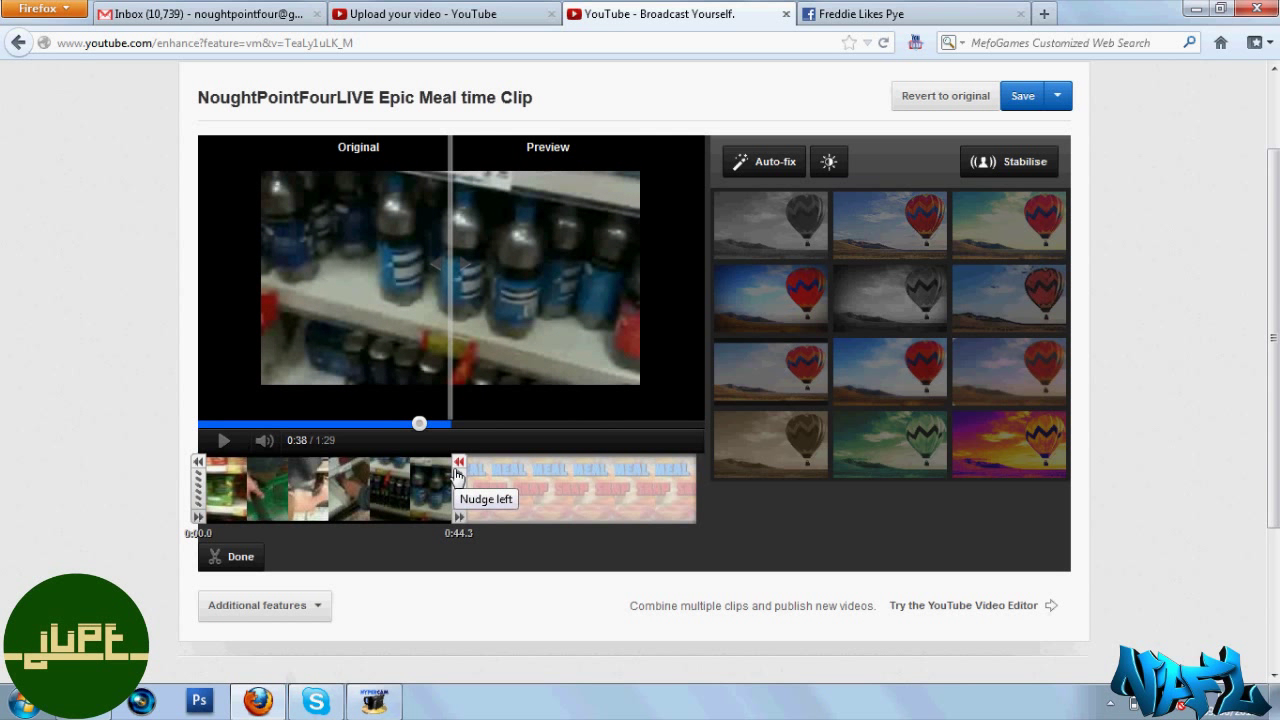
left_click(223, 428)
left_click(224, 440)
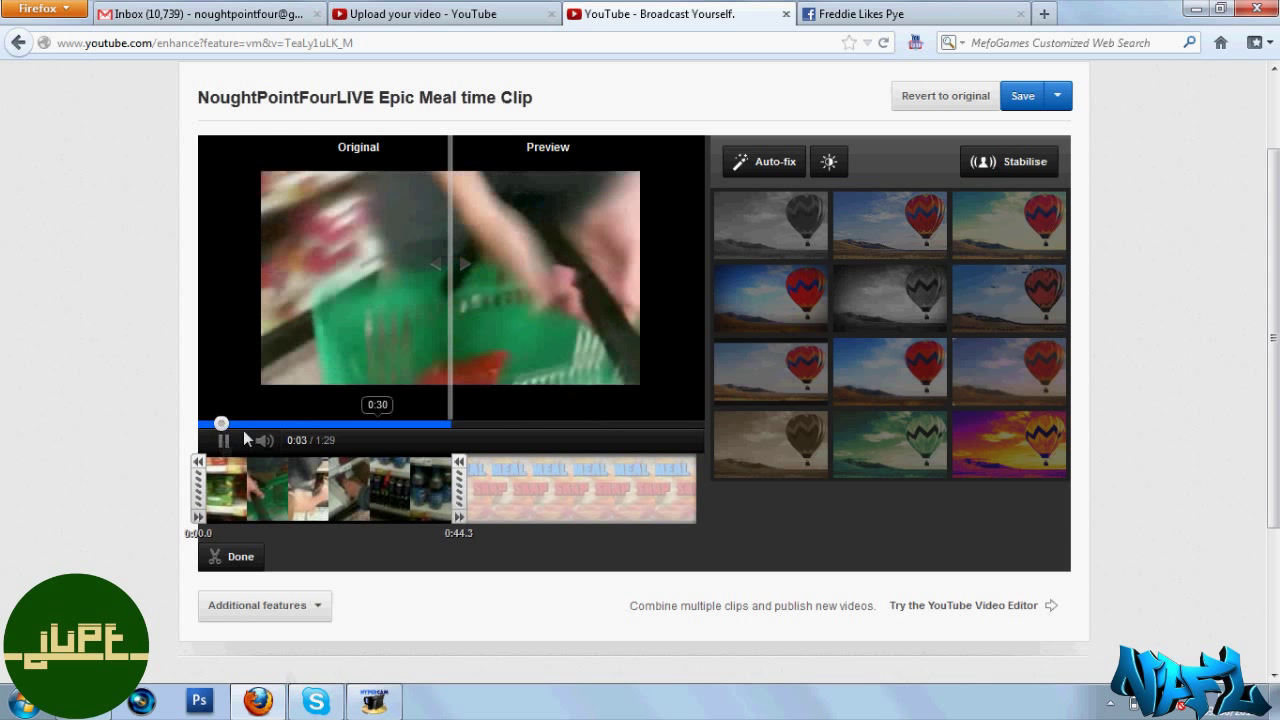
left_click(429, 425)
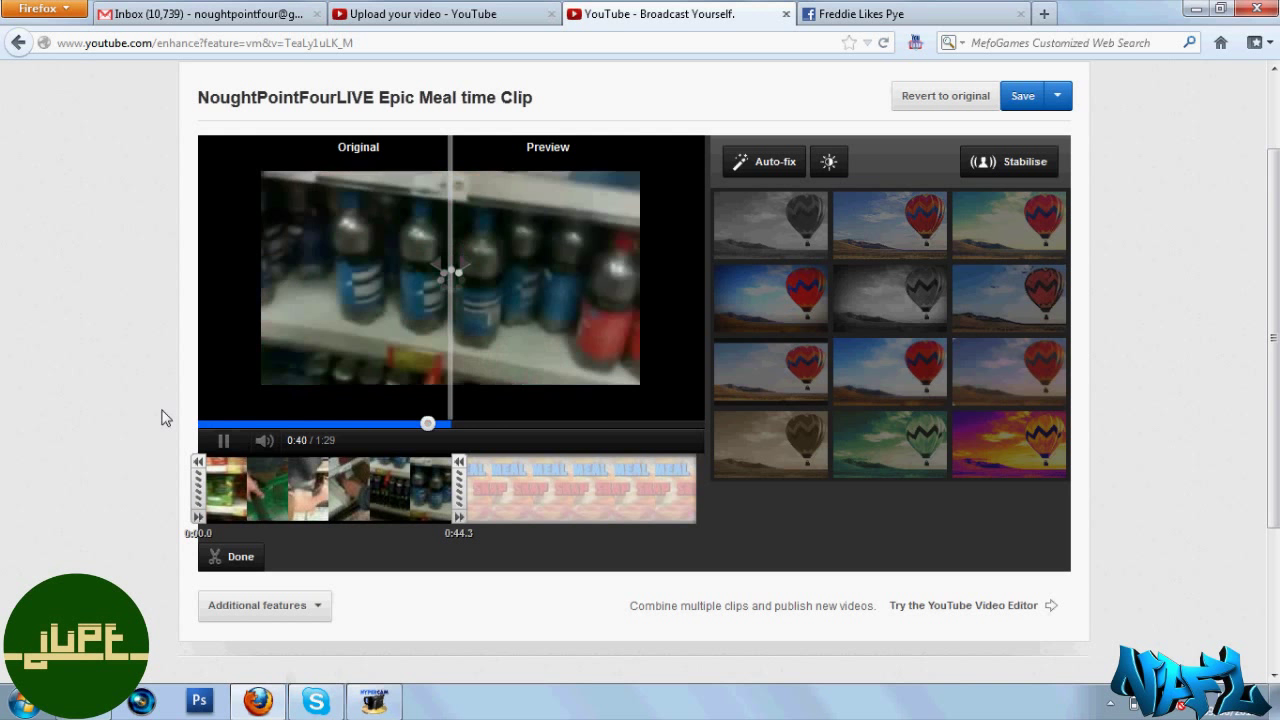
- Tighten the end point through 0:43.2 and 0:41.3 to 0:40.6, replaying each cut
left_click_drag(459, 484, 455, 484)
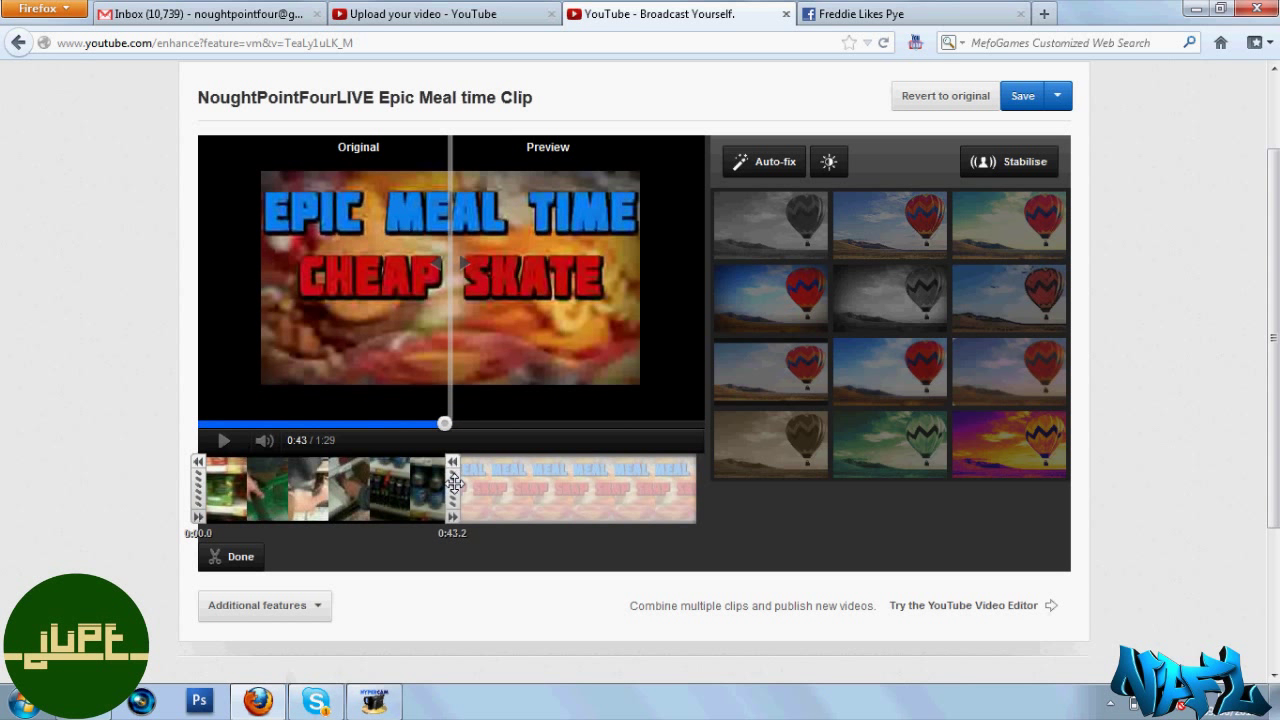
left_click(429, 424)
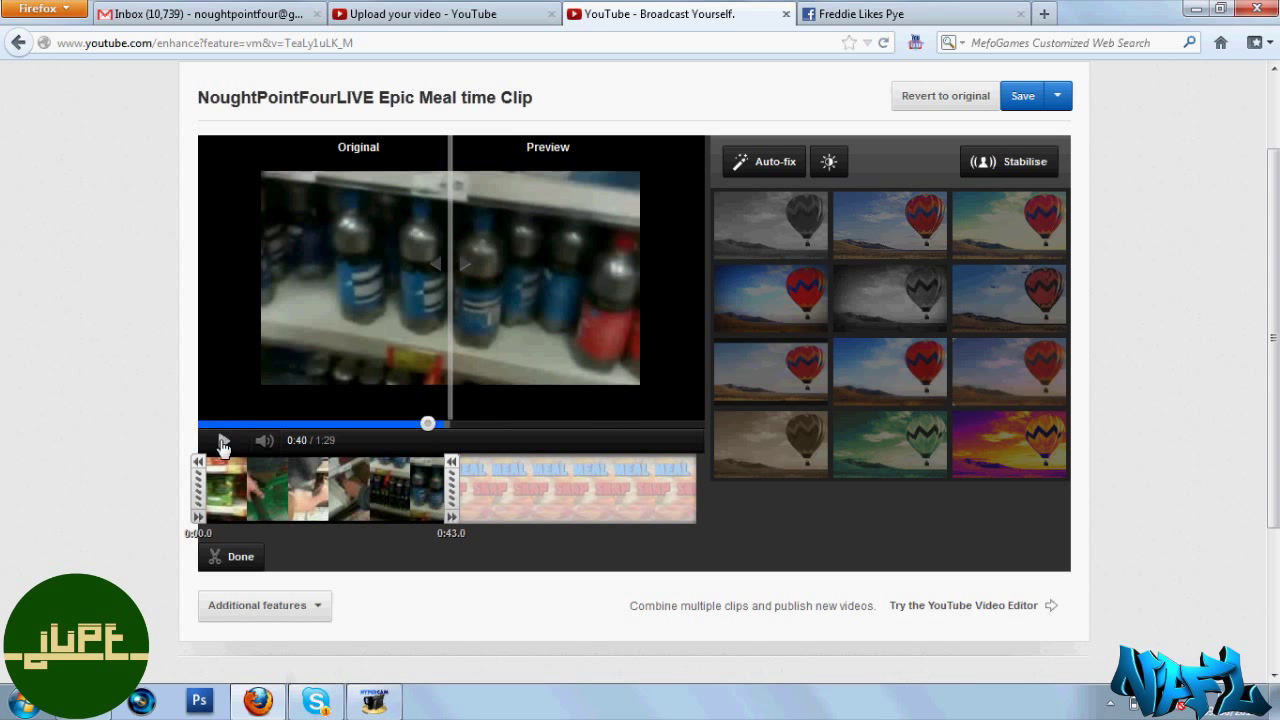
left_click(223, 446)
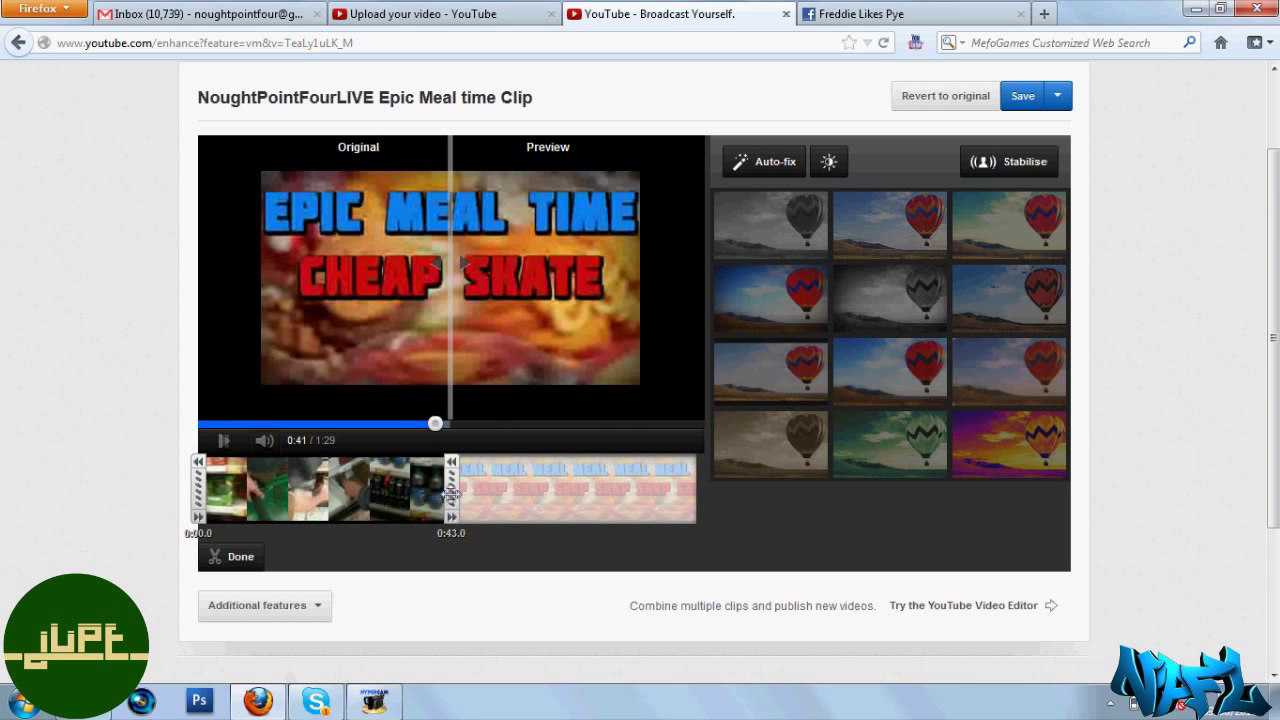
left_click_drag(446, 492, 442, 492)
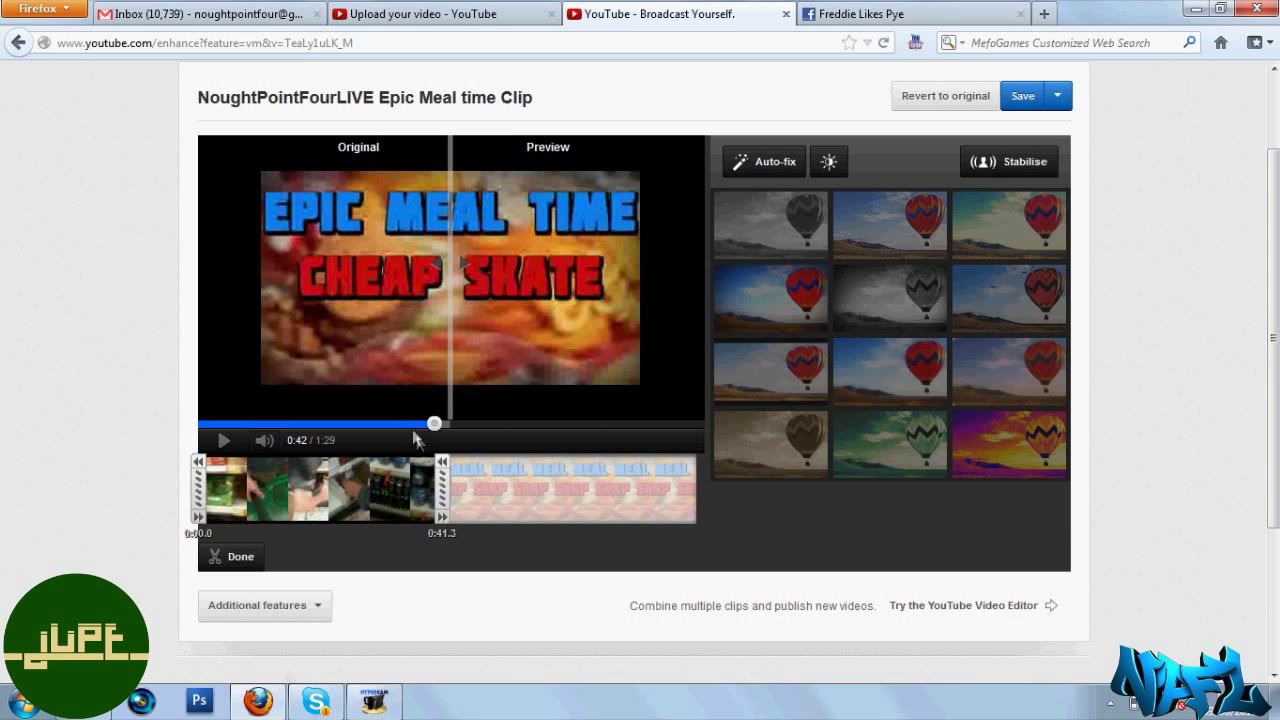
left_click(411, 424)
left_click(220, 442)
left_click_drag(440, 497, 436, 497)
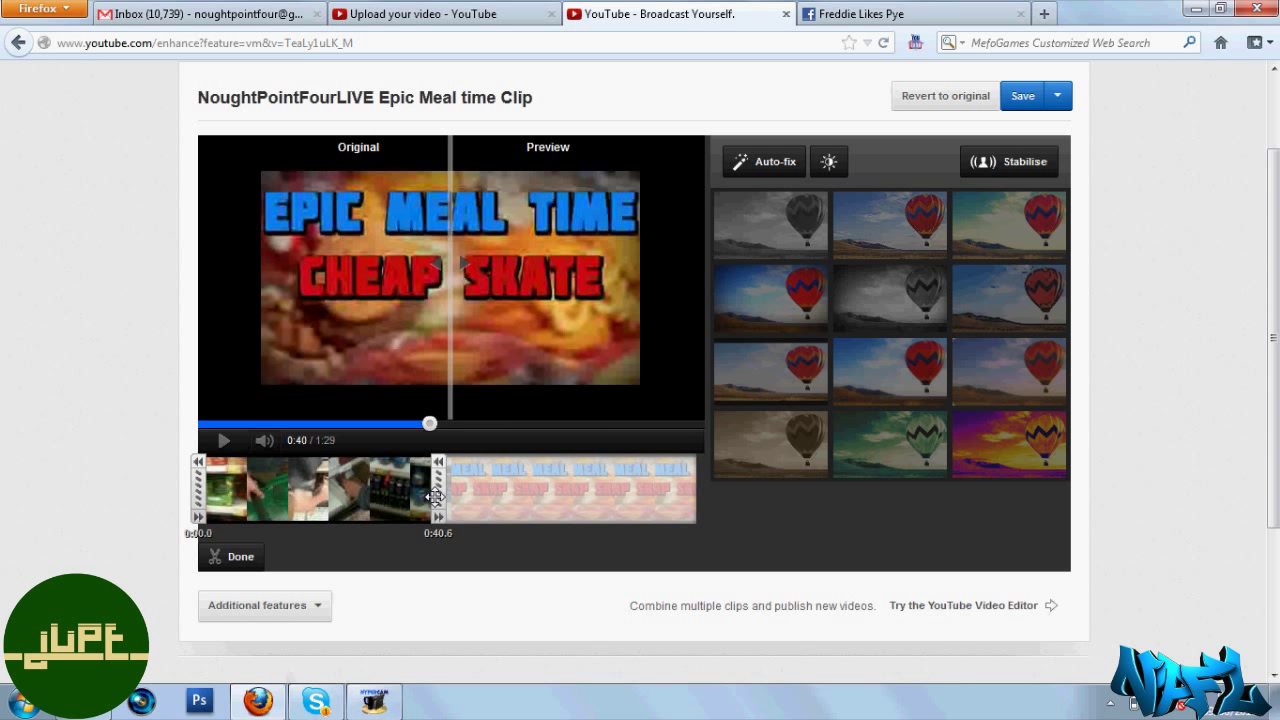
left_click_drag(433, 497, 437, 497)
left_click(400, 424)
left_click(223, 440)
- Save the trim edit and confirm despite the processing delay warning
left_click(1024, 94)
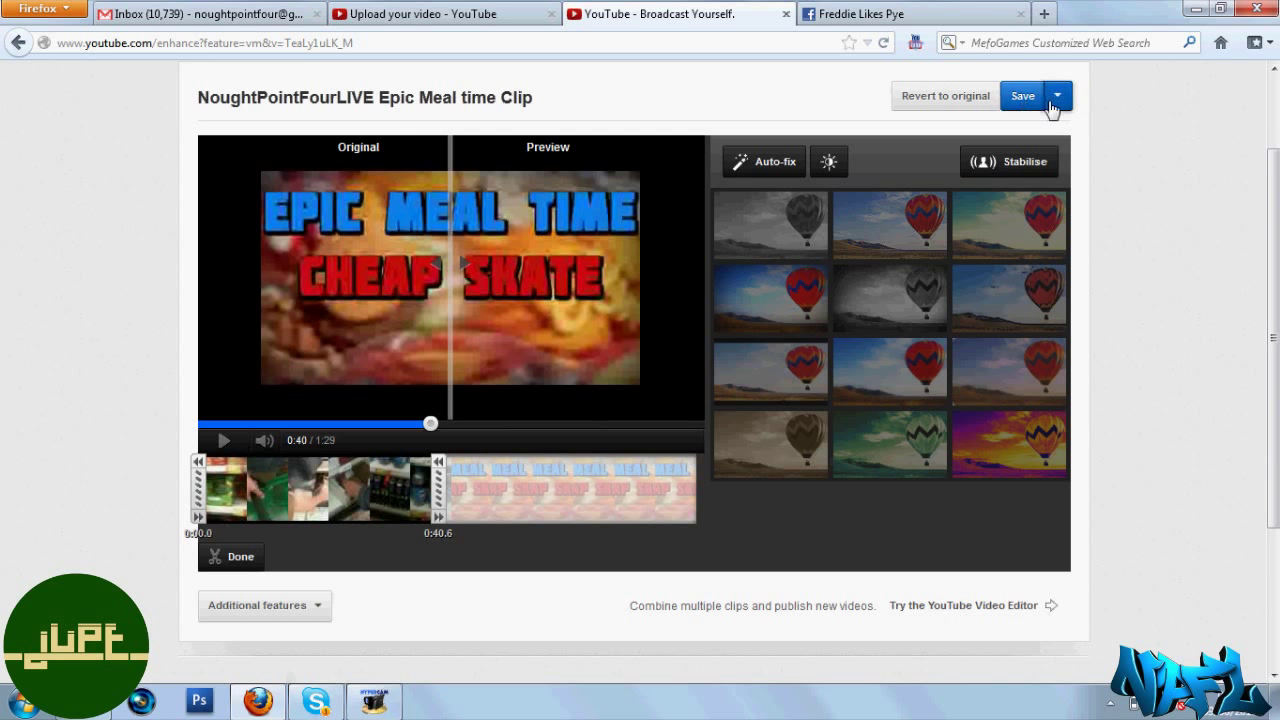
left_click(1024, 96)
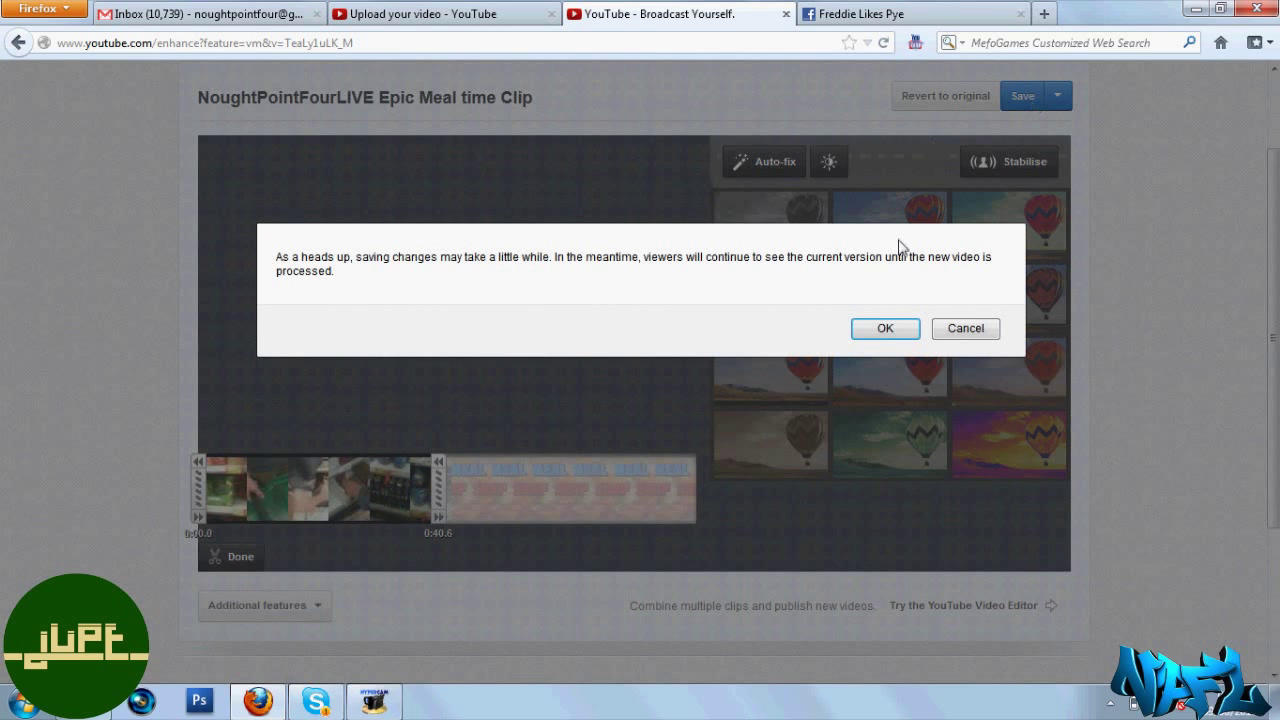
left_click(885, 329)
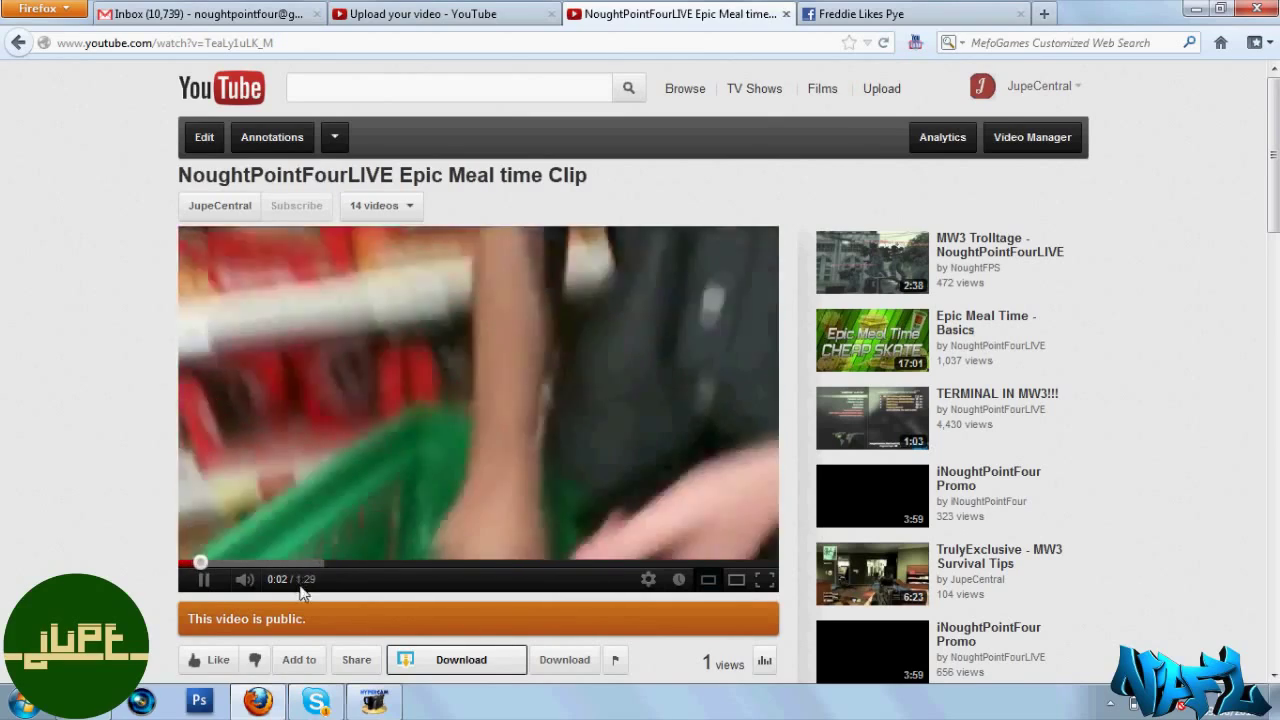
- Go to the channel page and play the first uploaded video, the Epic Meal time Clip
mouse_move(362, 690)
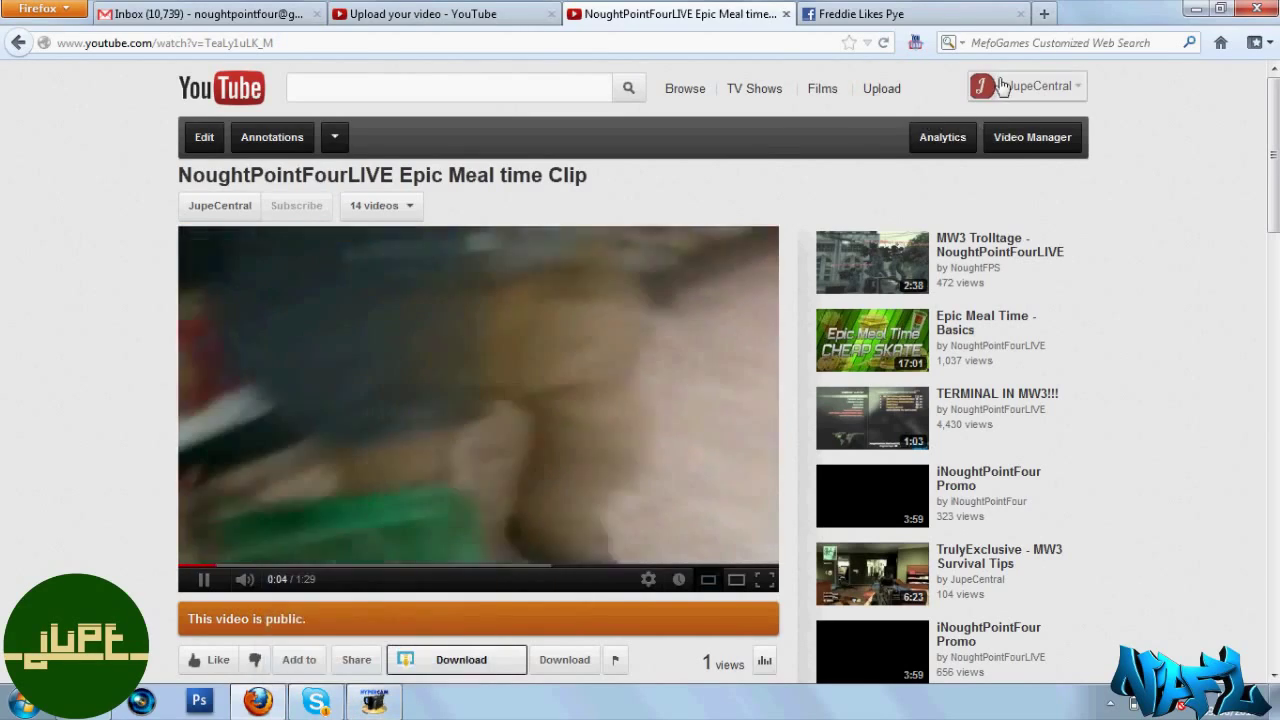
left_click(998, 86)
left_click(968, 135)
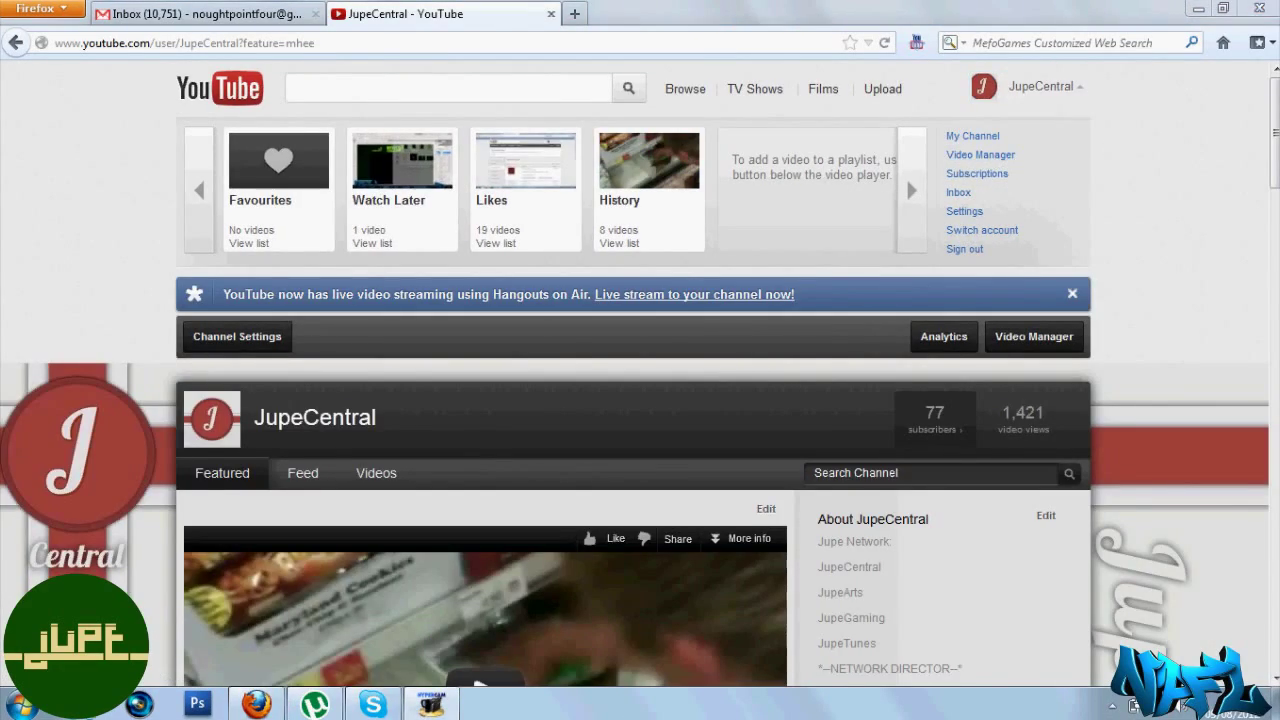
left_click(1276, 235)
scroll(1276, 235, "down", 3)
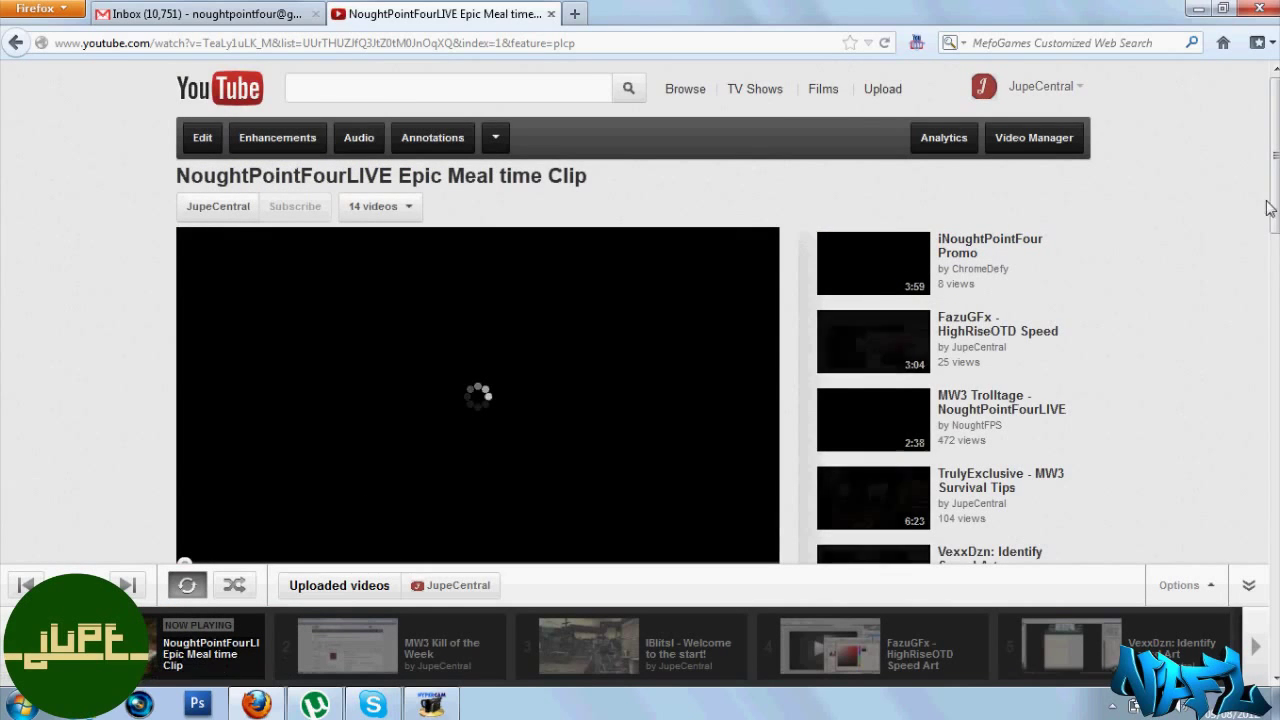
- Let the trimmed clip play, then return to the Video Manager listing it at 0:41
scroll(1276, 248, "down", 2)
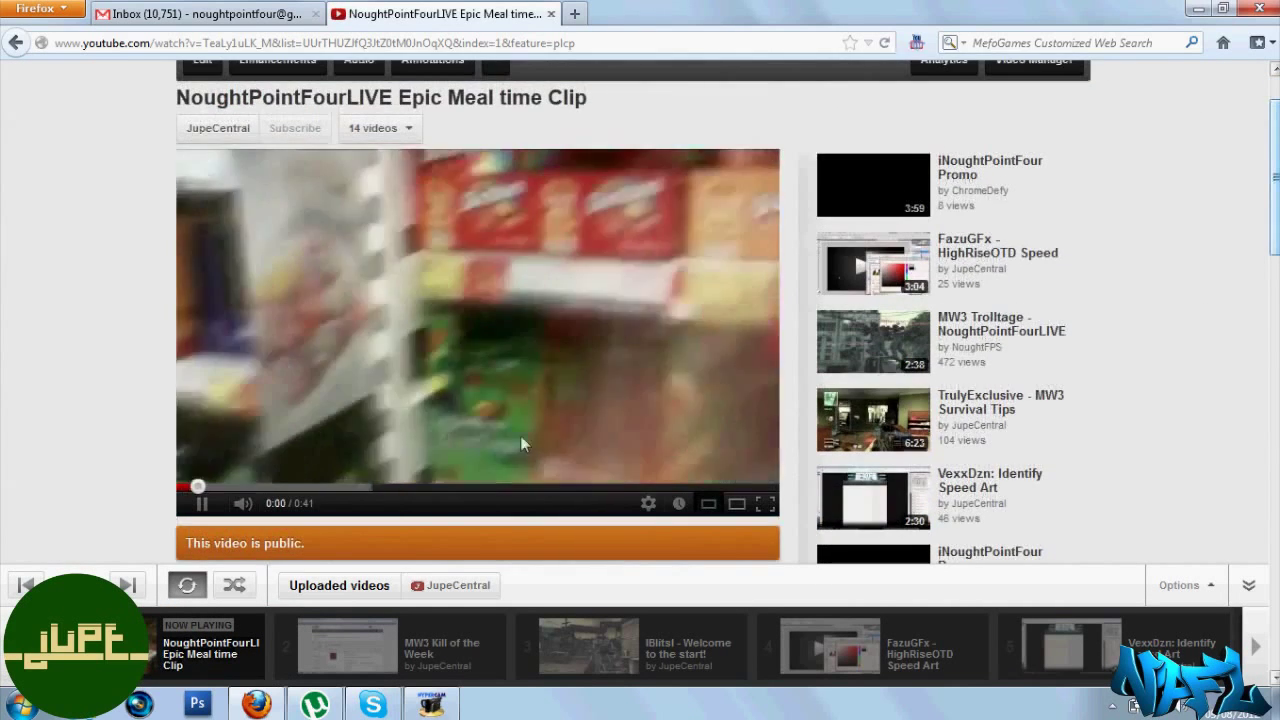
mouse_move(241, 503)
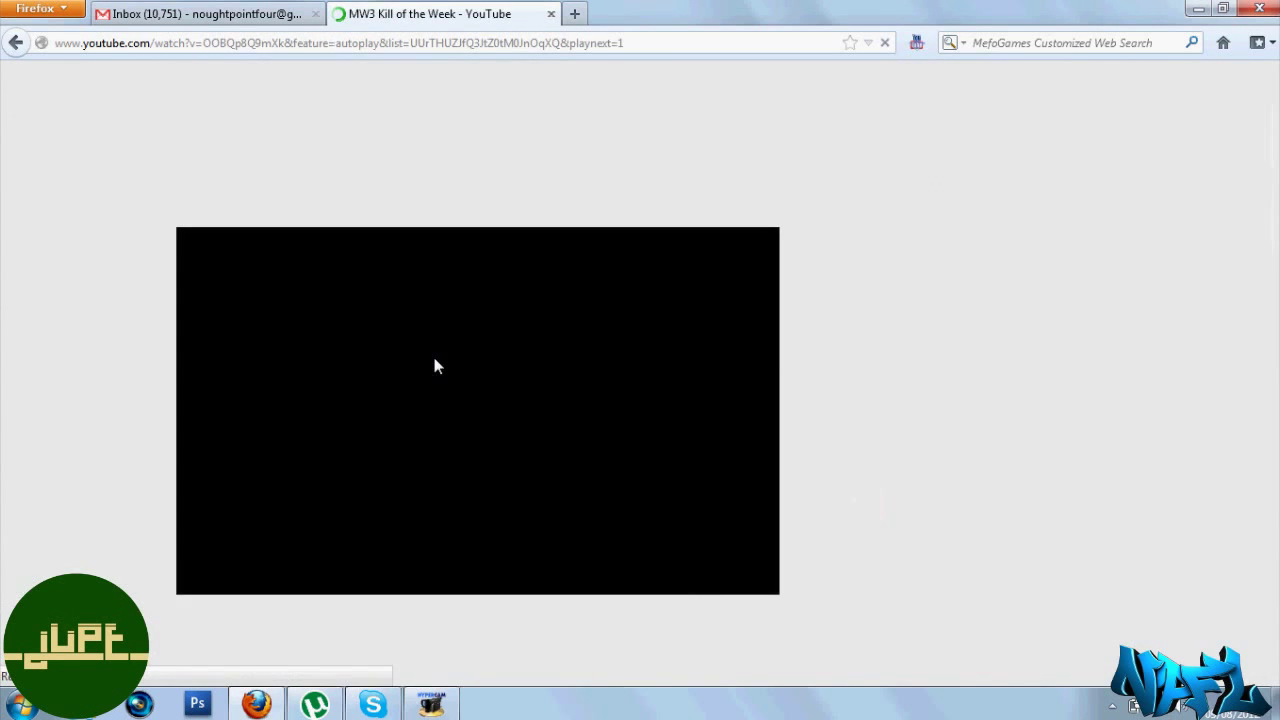
left_click(1042, 87)
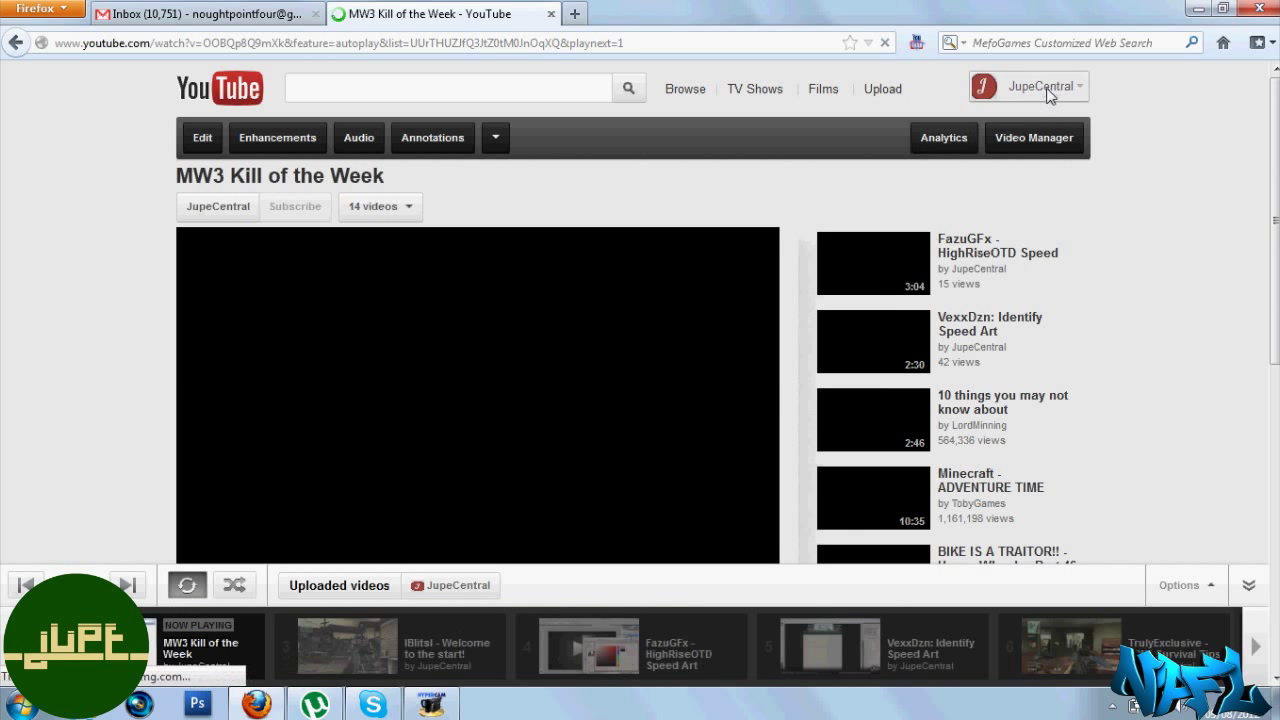
left_click(997, 157)
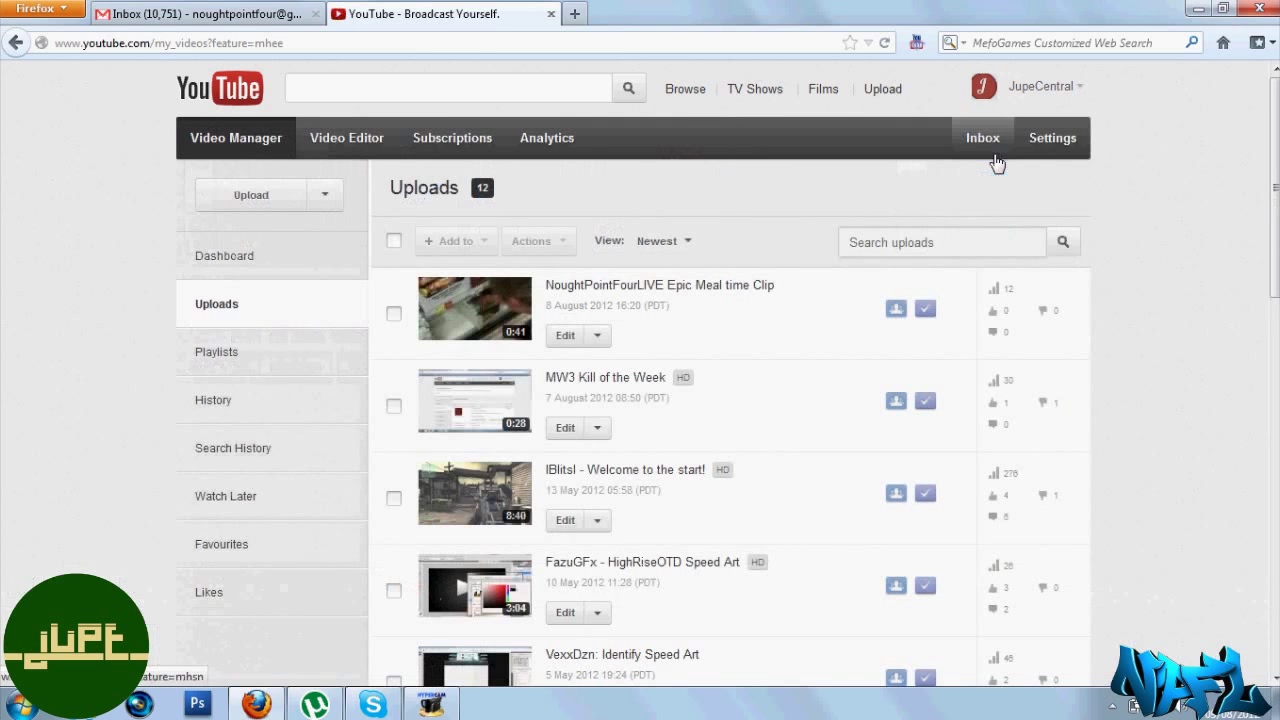
- Open the clip's watch page, then check the channel's Uploaded videos for the Cheap Skate thumbnail
left_click(661, 289)
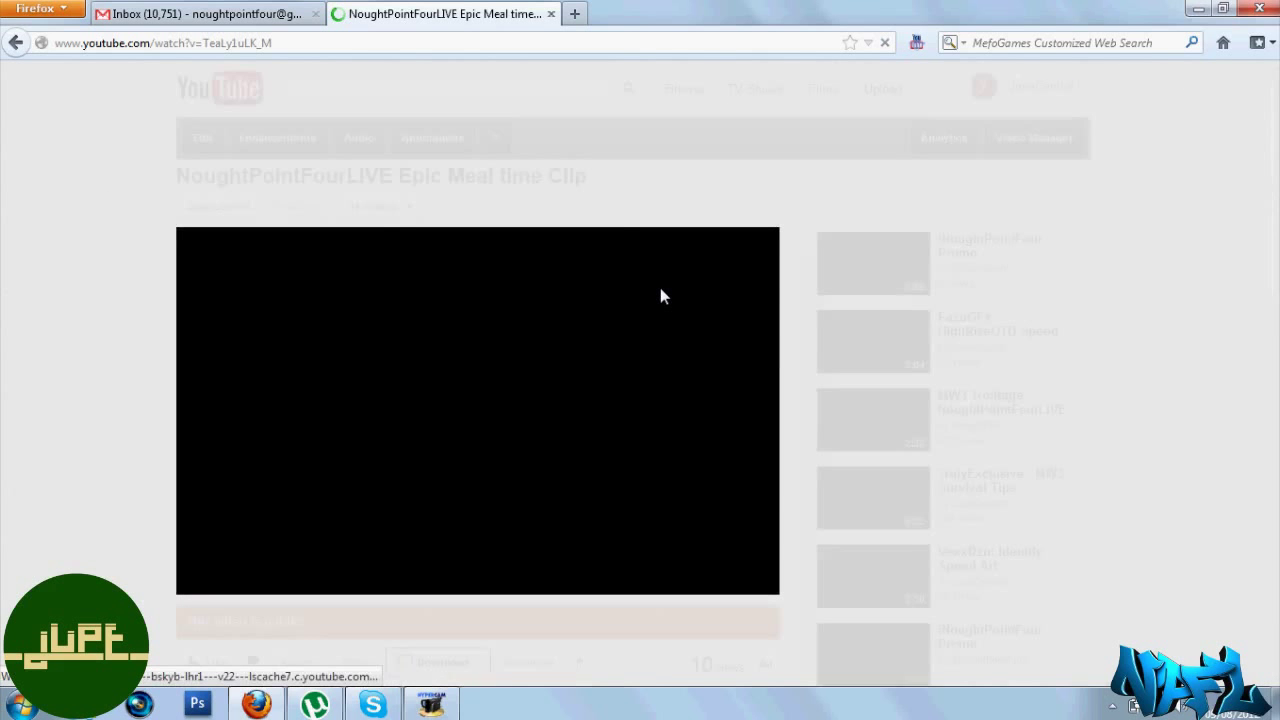
left_click(1060, 88)
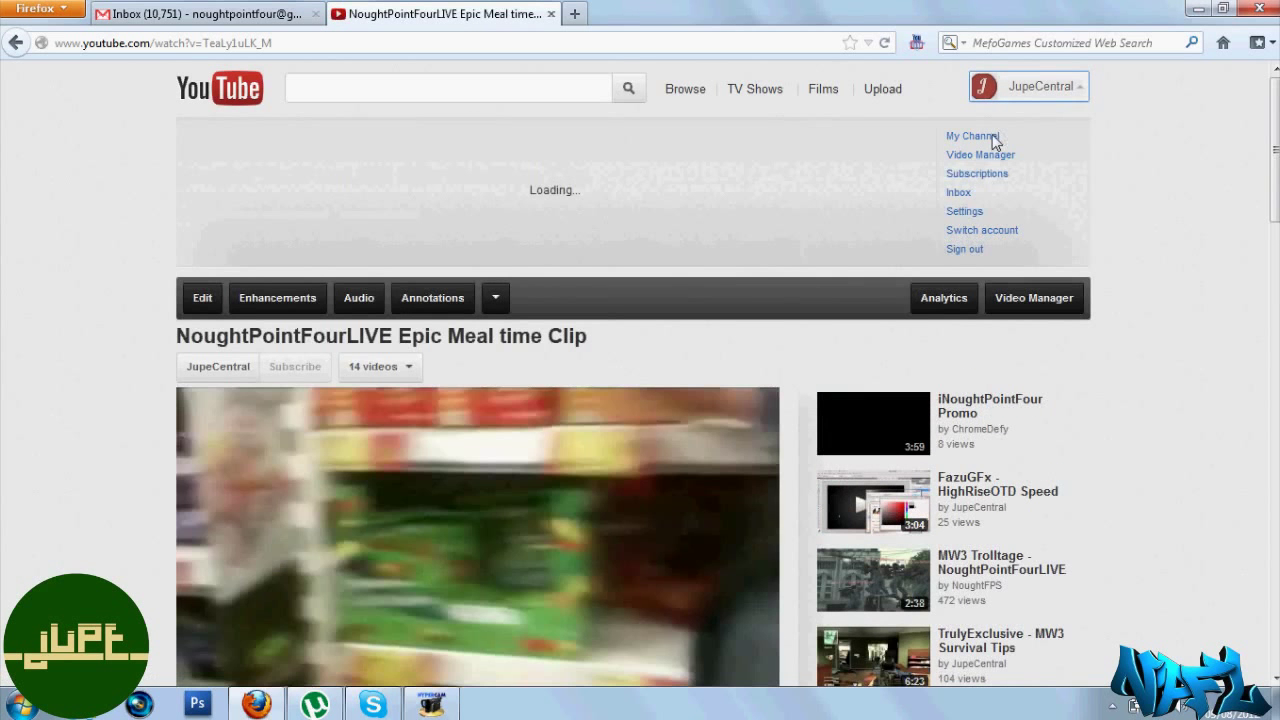
left_click(993, 137)
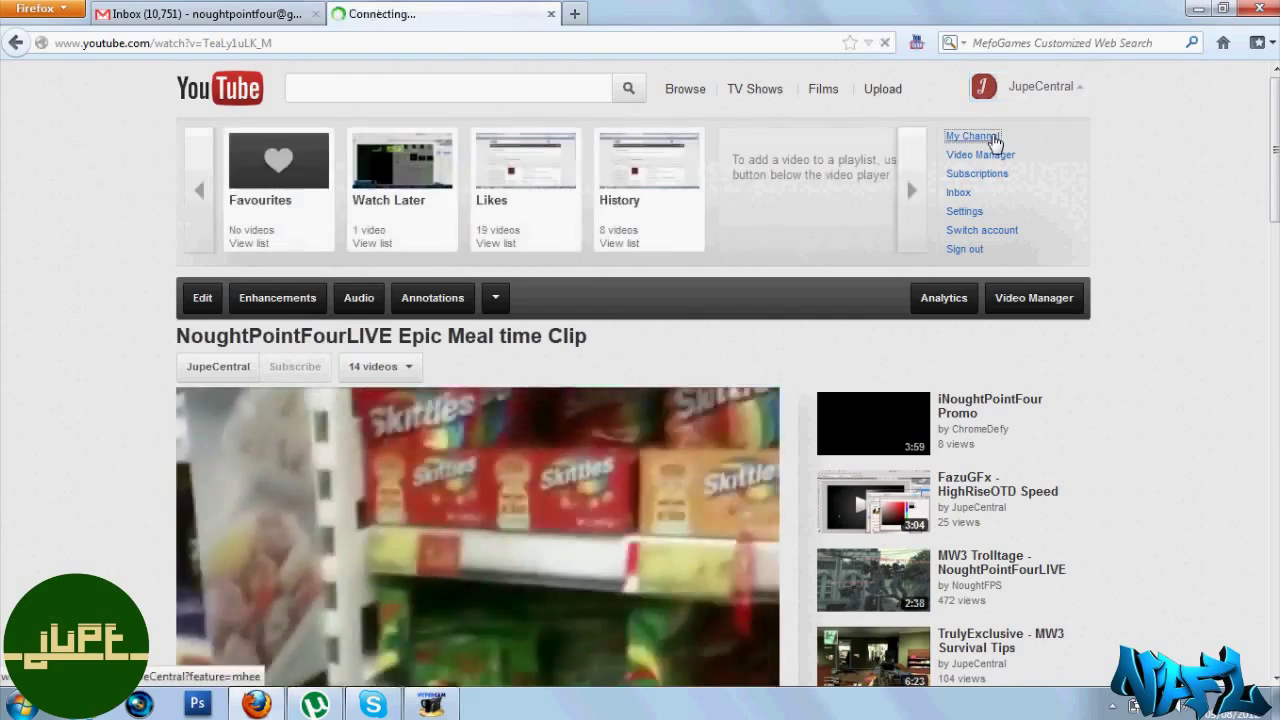
scroll(992, 134, "down", 2)
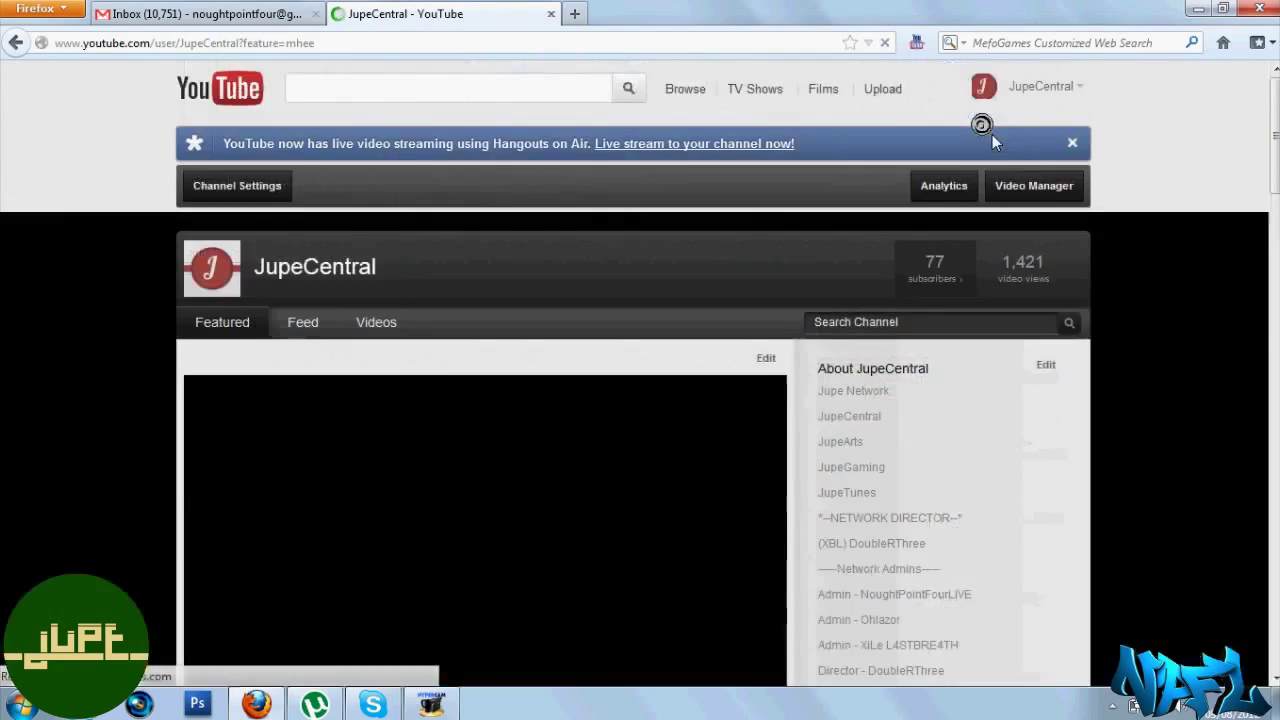
scroll(992, 142, "down", 6)
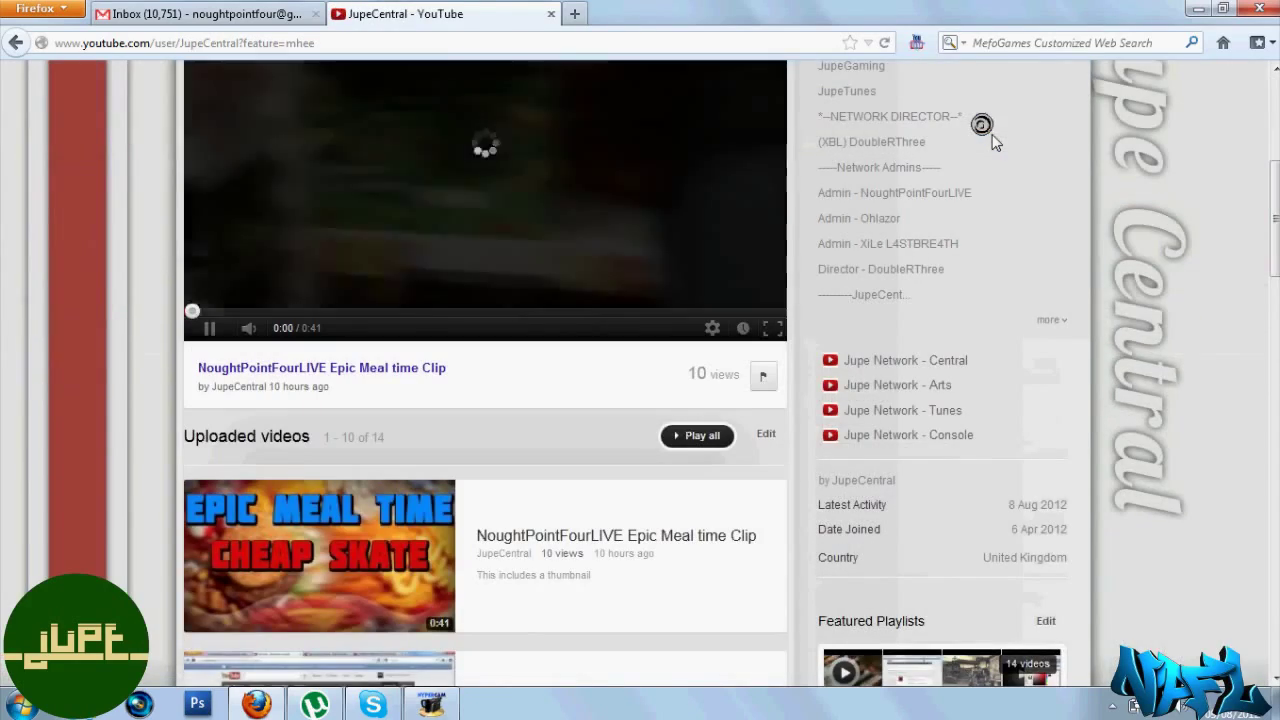